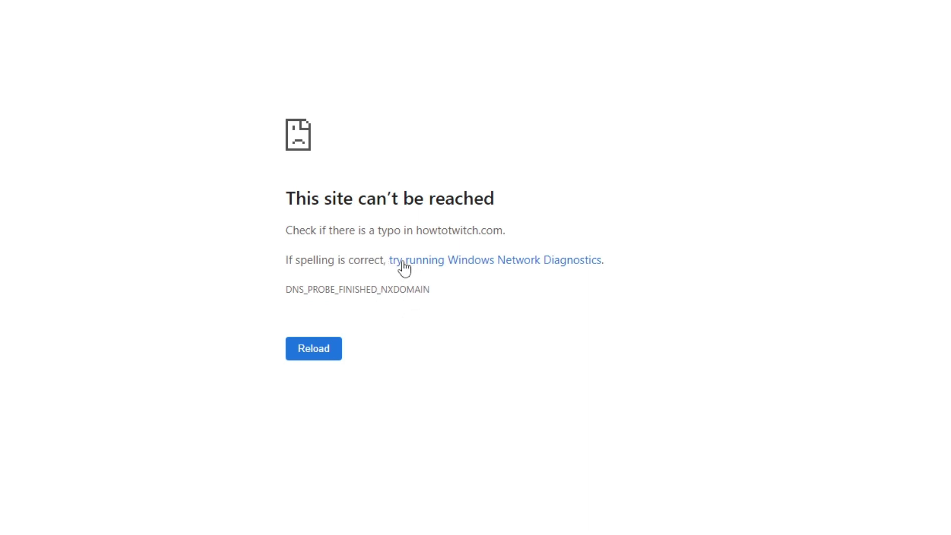
- Run Windows Network Diagnostics, which reports the Diagnostics Policy Service is not running
{"action": "left_click", "coordinate": [511, 267]}
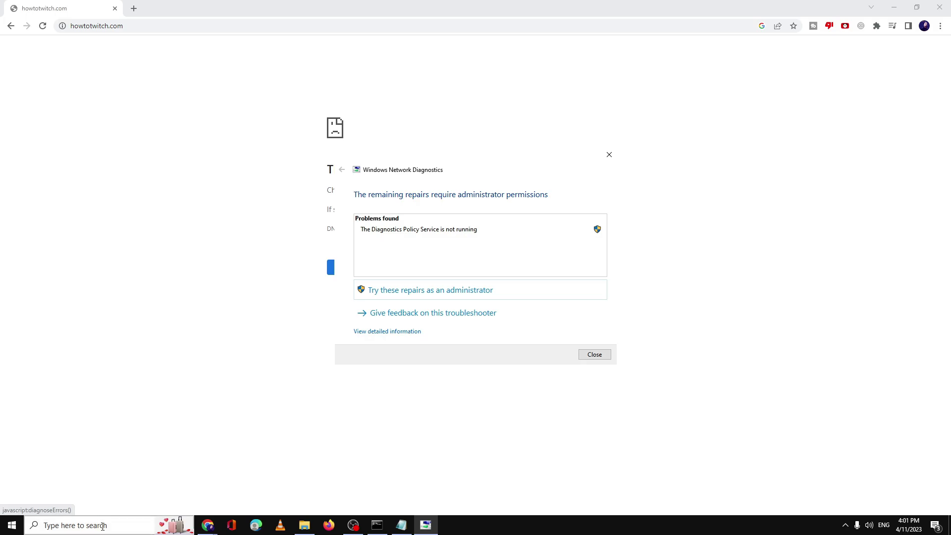
{"action": "left_click", "coordinate": [103, 526]}
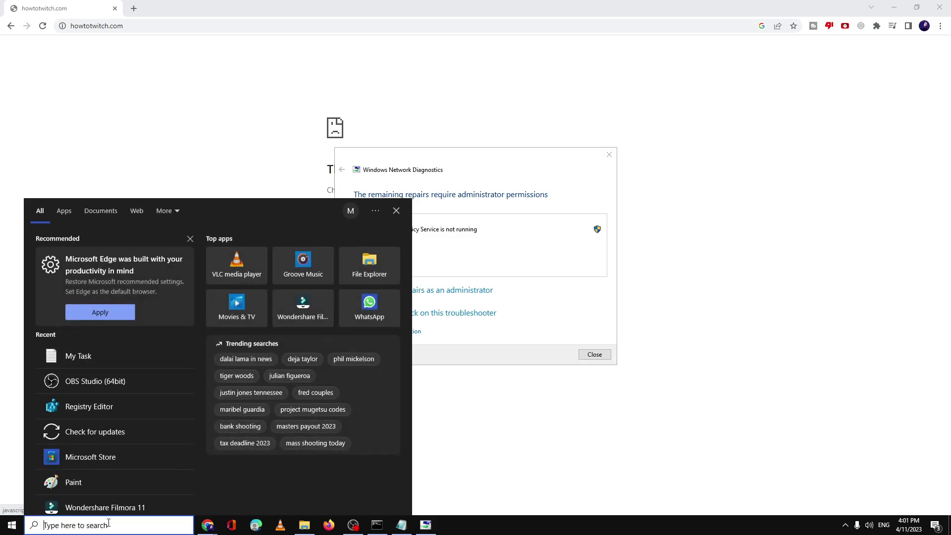
- Open Services and the Diagnostic Policy Service properties
{"action": "type", "text": "services"}
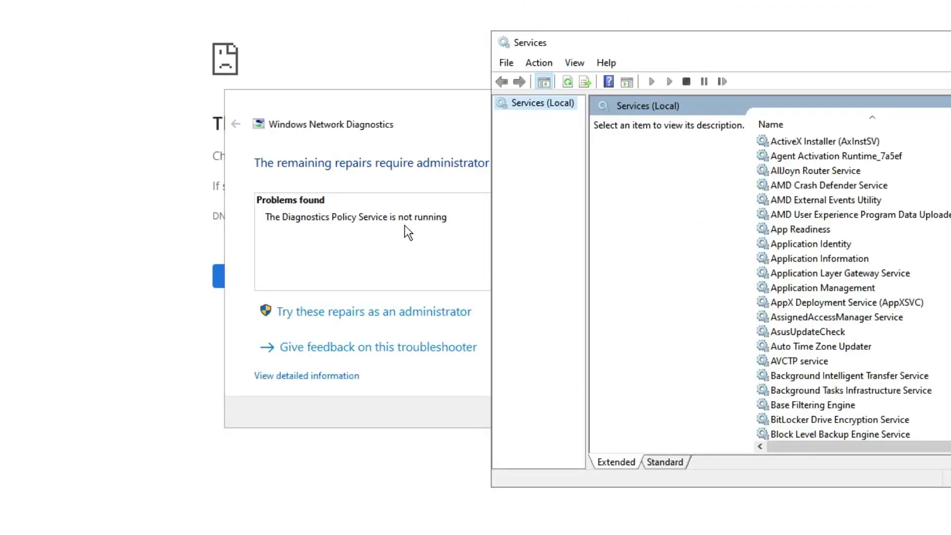
{"action": "key", "text": "d"}
{"action": "key", "text": "d"}
{"action": "key", "text": "d"}
{"action": "key", "text": "d"}
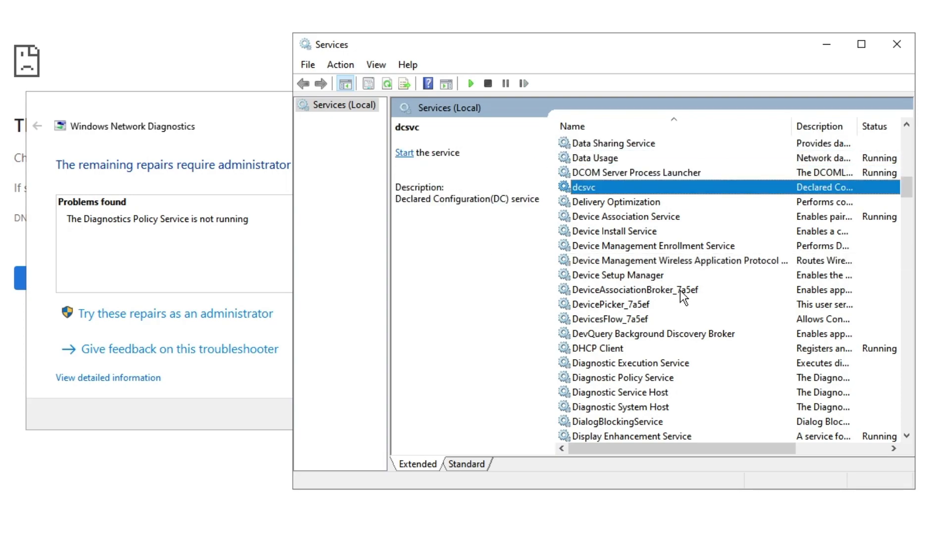
{"action": "key", "text": "d"}
{"action": "key", "text": "d"}
{"action": "scroll", "coordinate": [685, 297], "scroll_direction": "down", "scroll_amount": 1}
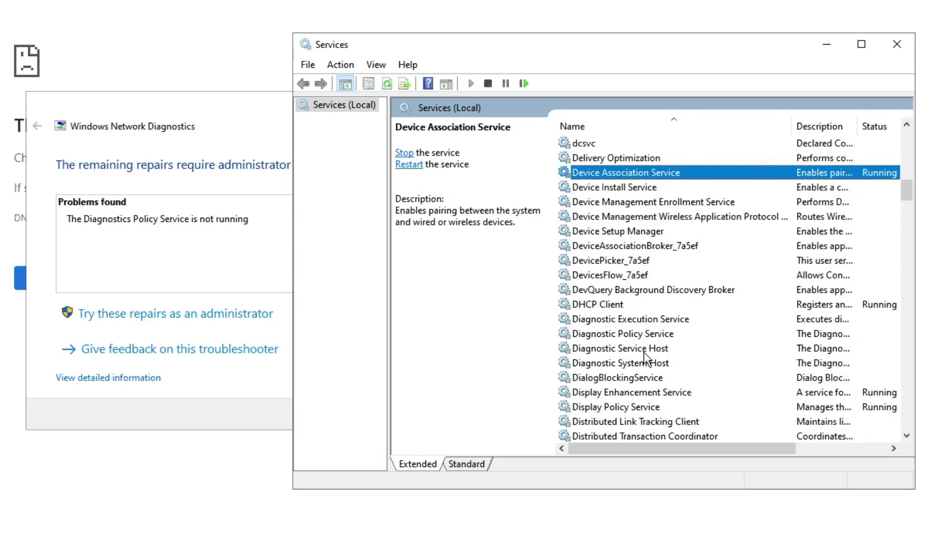
{"action": "left_click", "coordinate": [621, 333]}
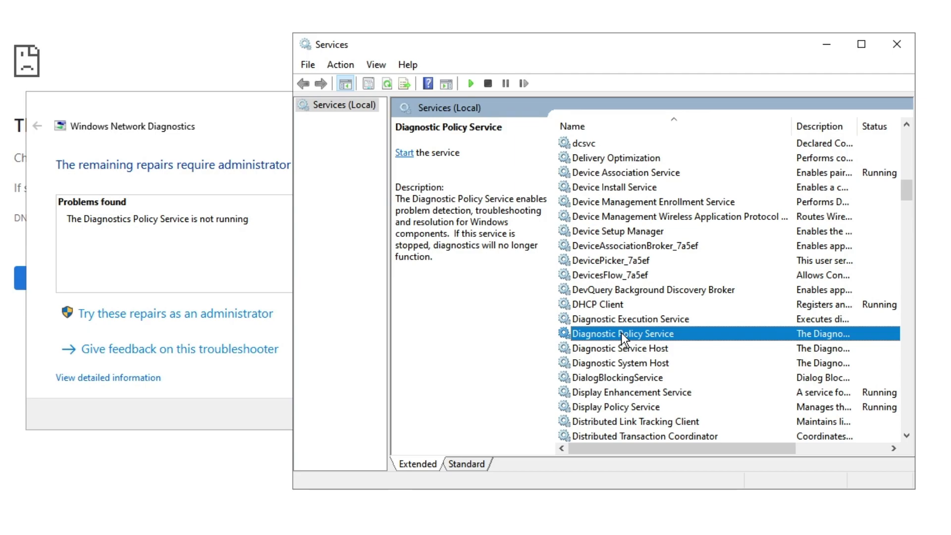
{"action": "double_click", "coordinate": [623, 337]}
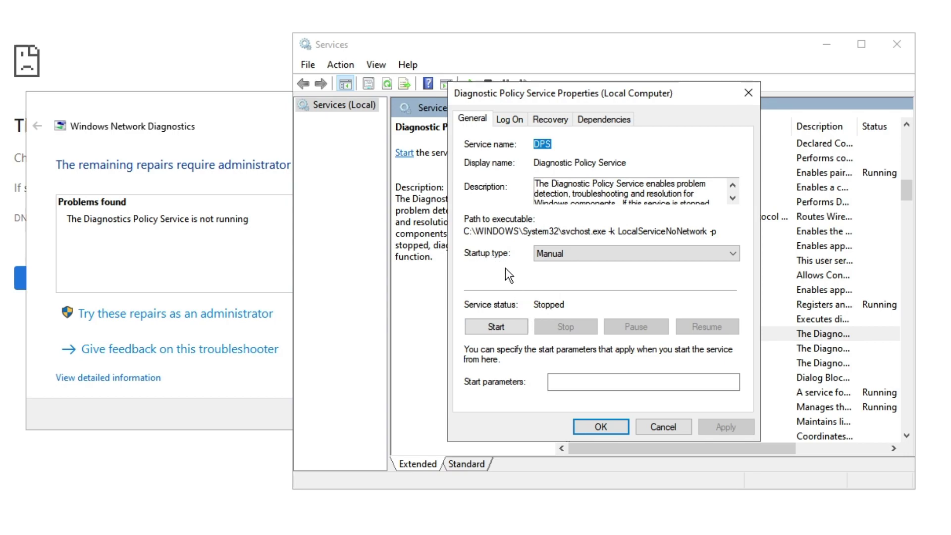
- Set the Diagnostic Policy Service startup type to Automatic, start it, and apply
{"action": "left_click", "coordinate": [551, 249]}
{"action": "left_click", "coordinate": [562, 280]}
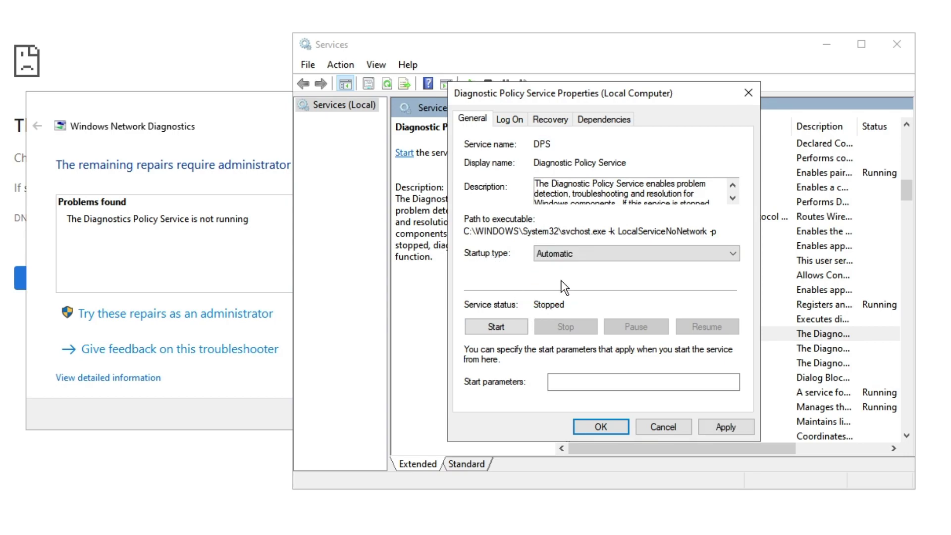
{"action": "left_click", "coordinate": [496, 327]}
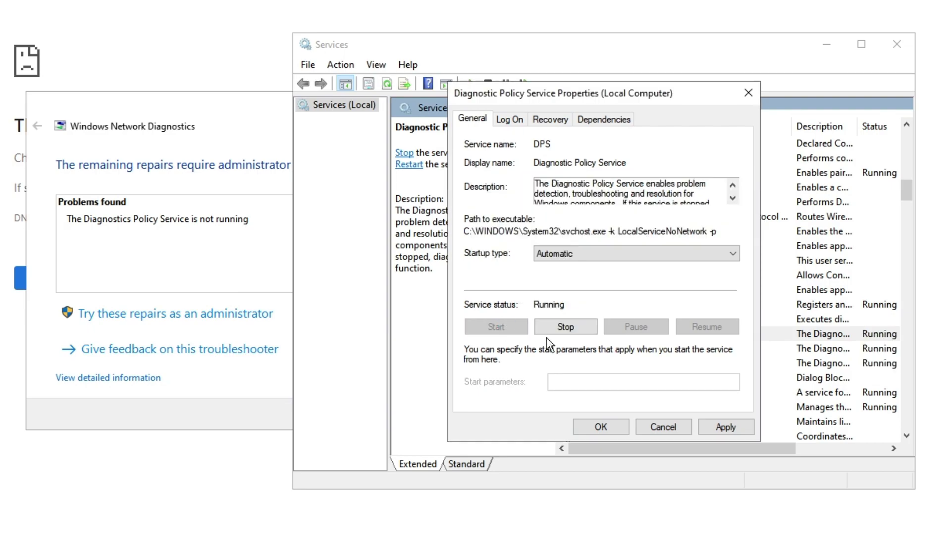
{"action": "left_click", "coordinate": [727, 426]}
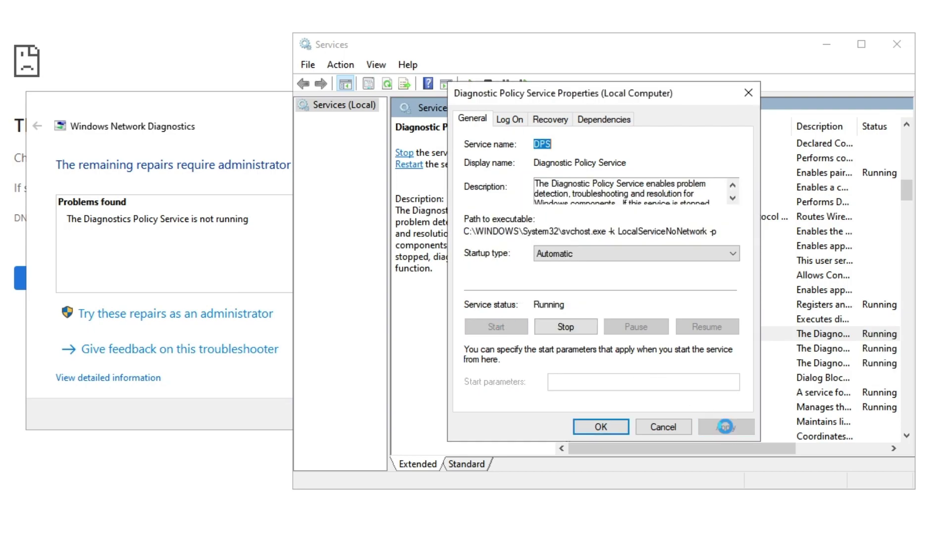
{"action": "left_click", "coordinate": [612, 425]}
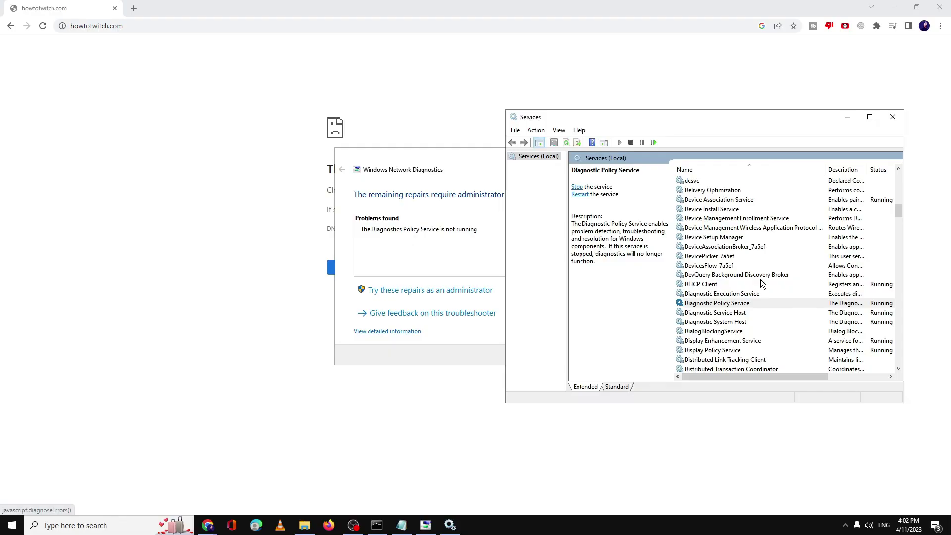
- Close Services and the diagnostics results, then reload howtotwitch.com, which now shows a WordPress parse error
{"action": "left_click", "coordinate": [892, 44]}
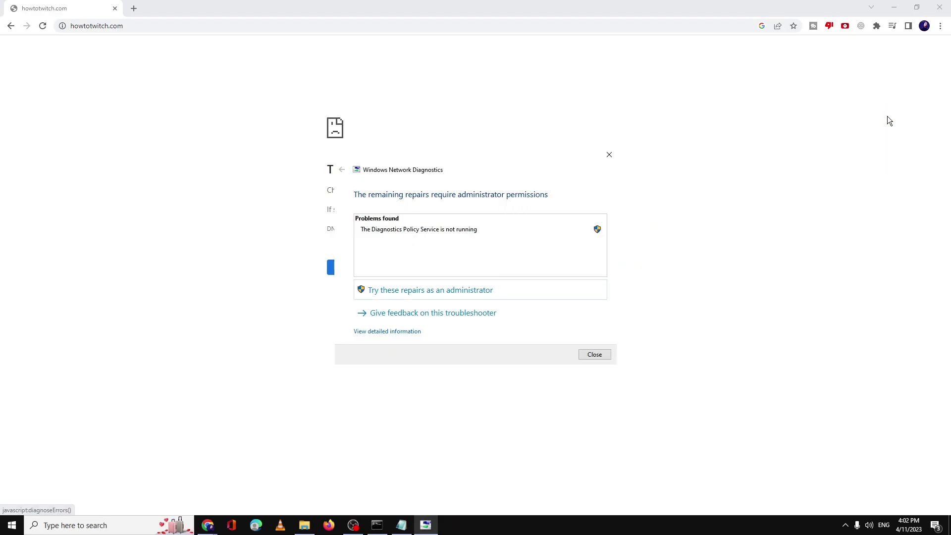
{"action": "left_click", "coordinate": [595, 355]}
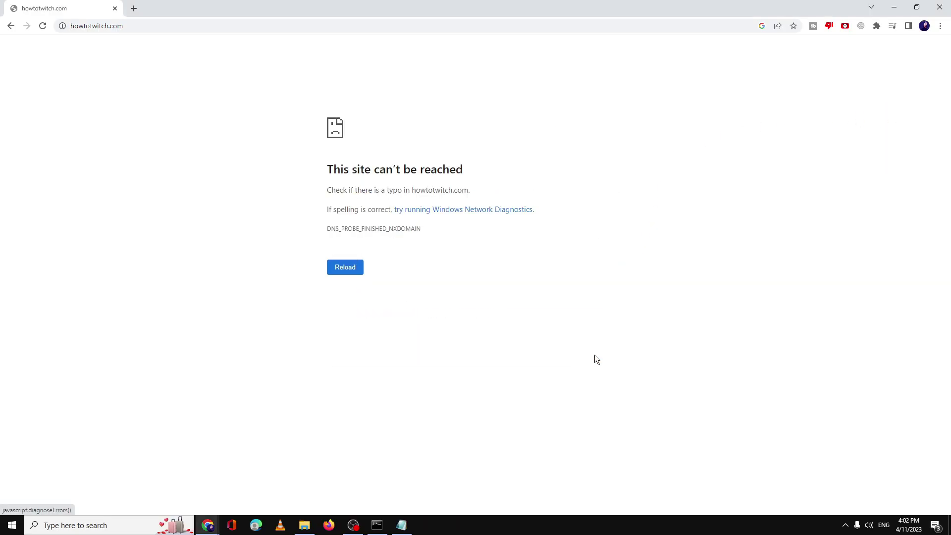
{"action": "left_click", "coordinate": [349, 274]}
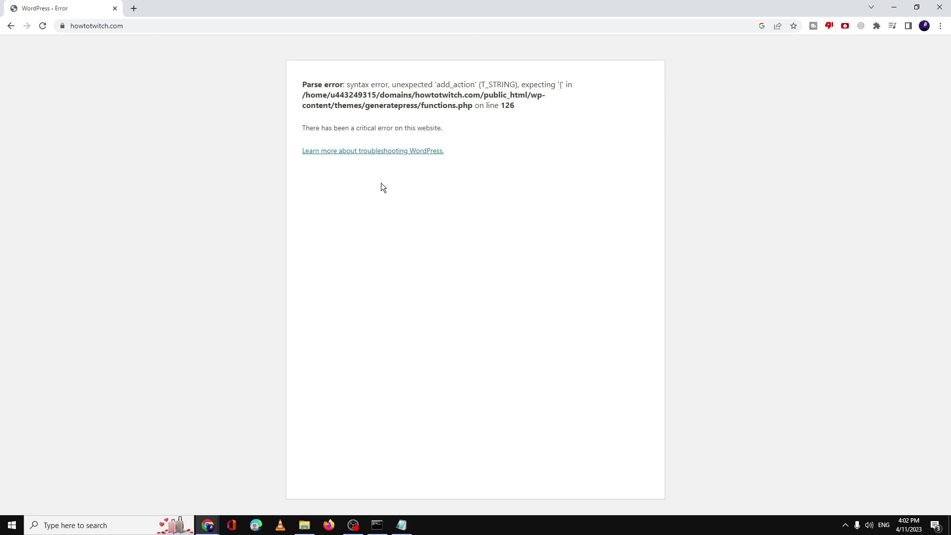
- Open Chrome's Privacy and security settings
{"action": "left_click", "coordinate": [942, 26]}
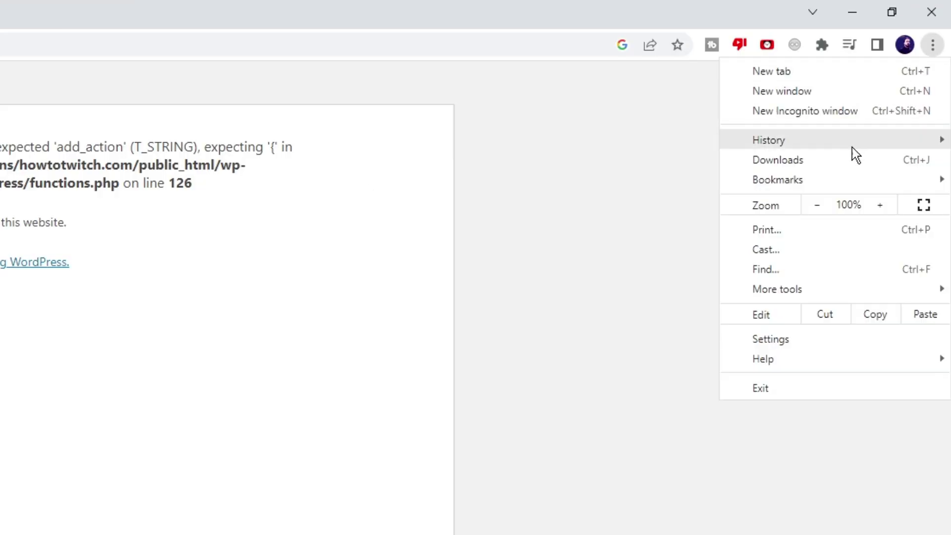
{"action": "left_click", "coordinate": [796, 339]}
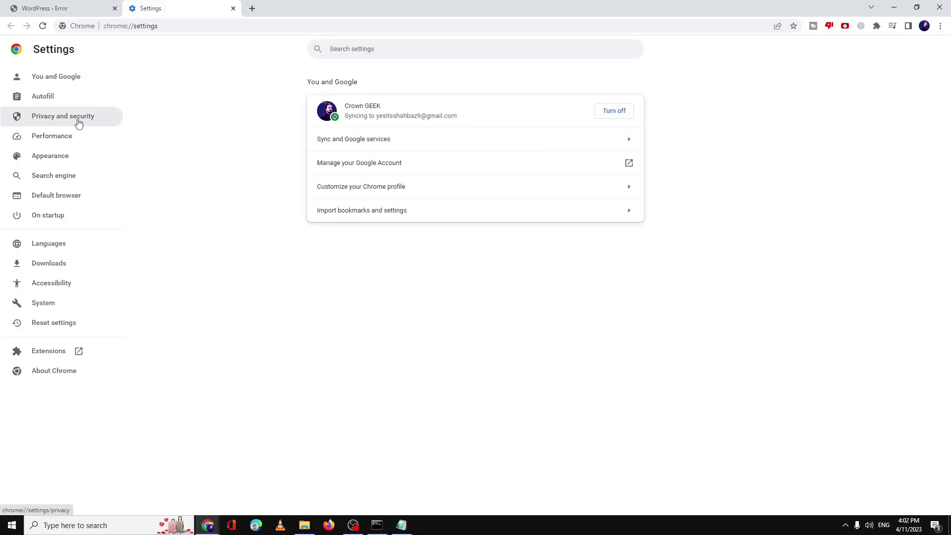
{"action": "left_click", "coordinate": [79, 122]}
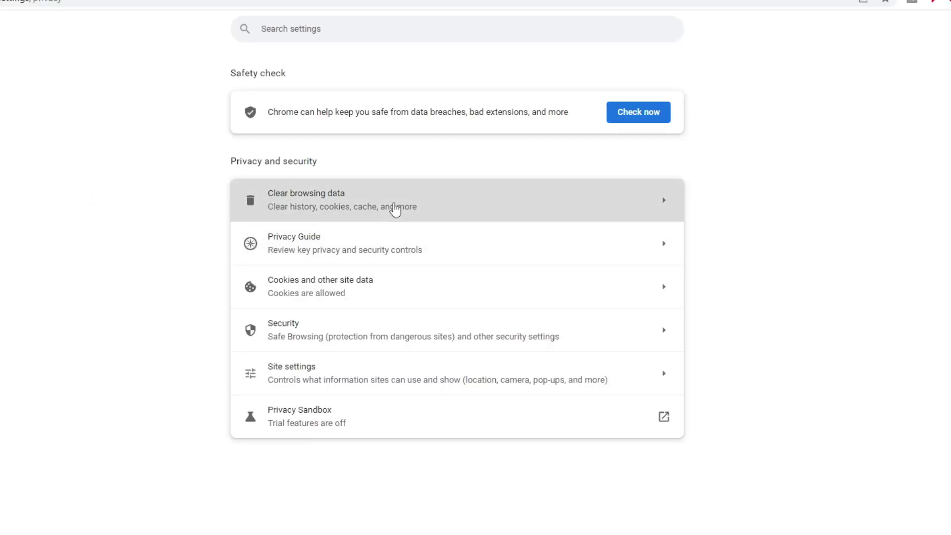
- Review the Basic and Advanced clear-browsing-data options with time range All time, then cancel without clearing
{"action": "left_click", "coordinate": [429, 184]}
{"action": "left_click", "coordinate": [378, 176]}
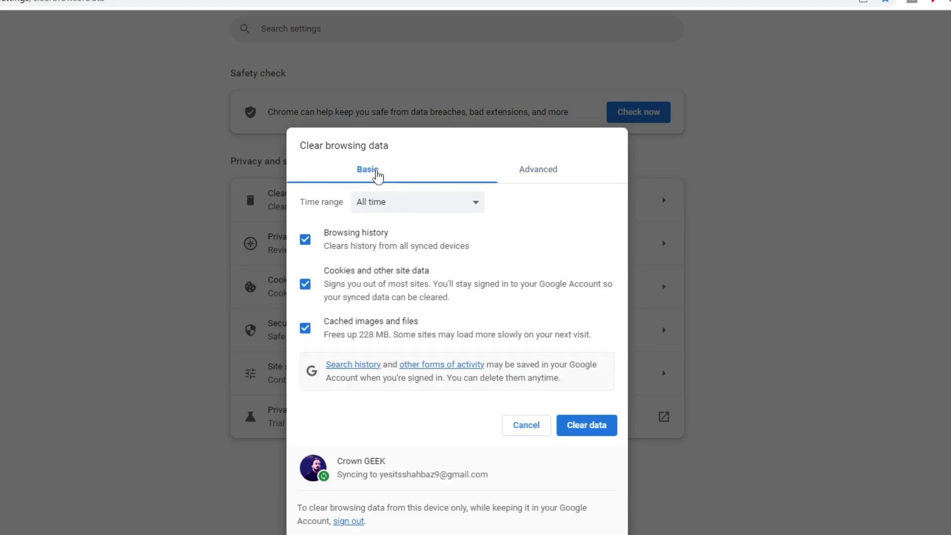
{"action": "left_click", "coordinate": [543, 177]}
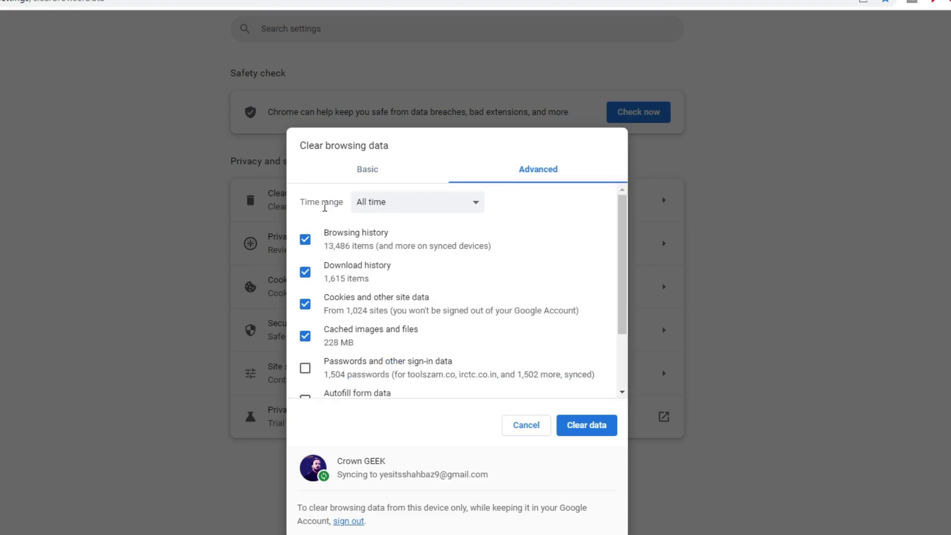
{"action": "left_click", "coordinate": [390, 208]}
{"action": "left_click", "coordinate": [537, 240]}
{"action": "left_click", "coordinate": [530, 246]}
{"action": "left_click", "coordinate": [307, 241]}
{"action": "scroll", "coordinate": [370, 278], "scroll_direction": "down", "scroll_amount": 2}
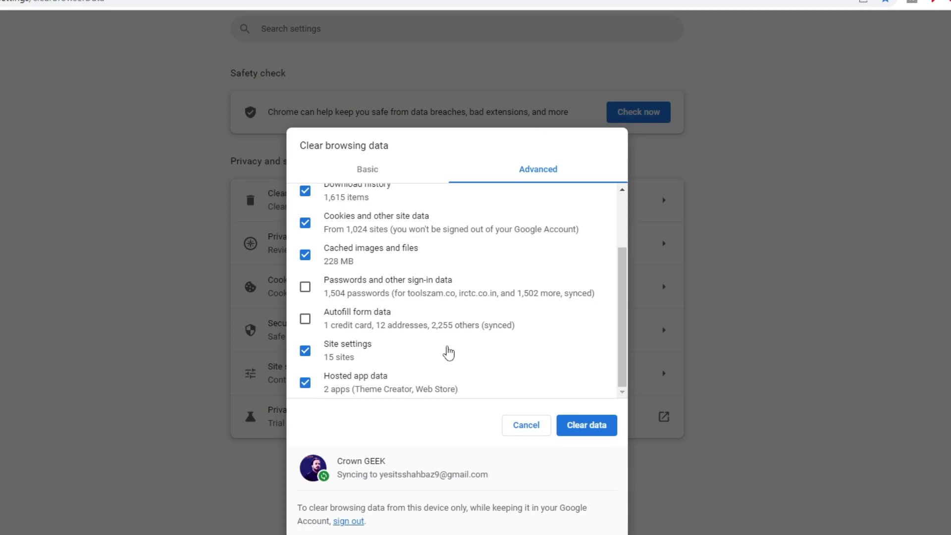
{"action": "left_click", "coordinate": [538, 430]}
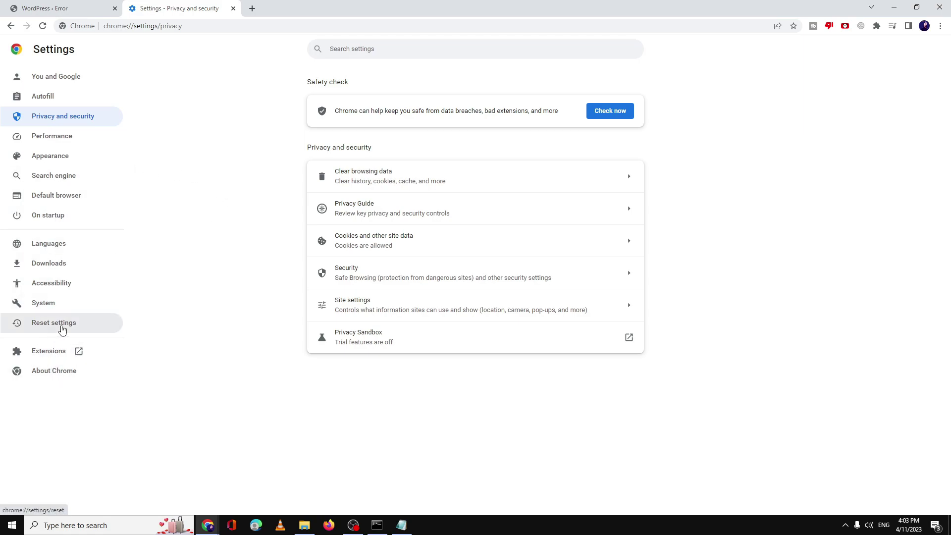
- From the Reset settings page, restore settings to original defaults and confirm the reset
{"action": "left_click", "coordinate": [63, 328]}
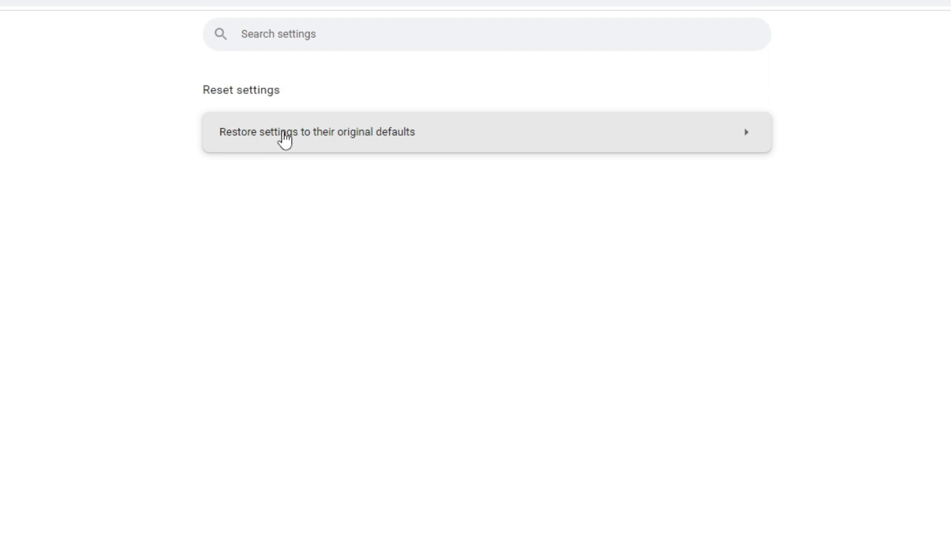
{"action": "left_click", "coordinate": [317, 142]}
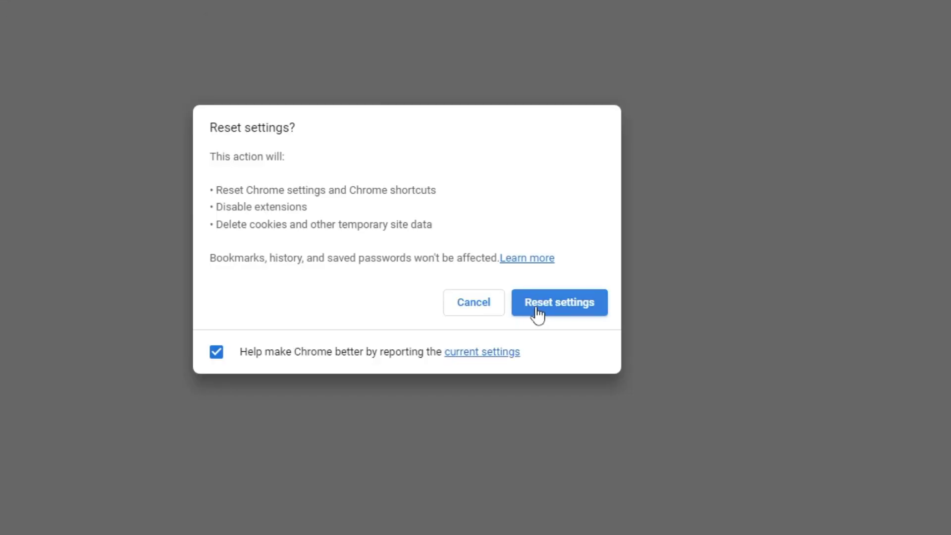
{"action": "left_click", "coordinate": [538, 315]}
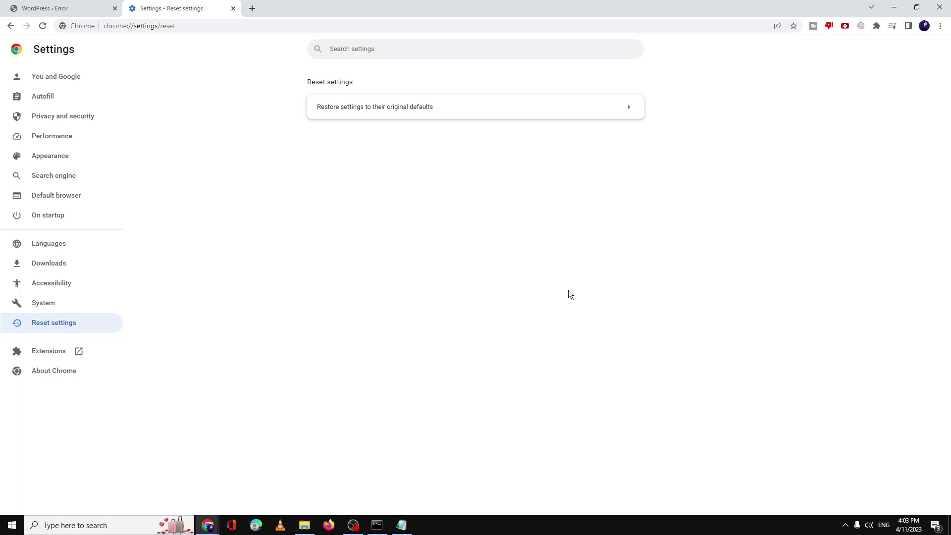
- Launch ncpa.cpl from Windows search to show the network adapters
{"action": "left_click", "coordinate": [896, 11]}
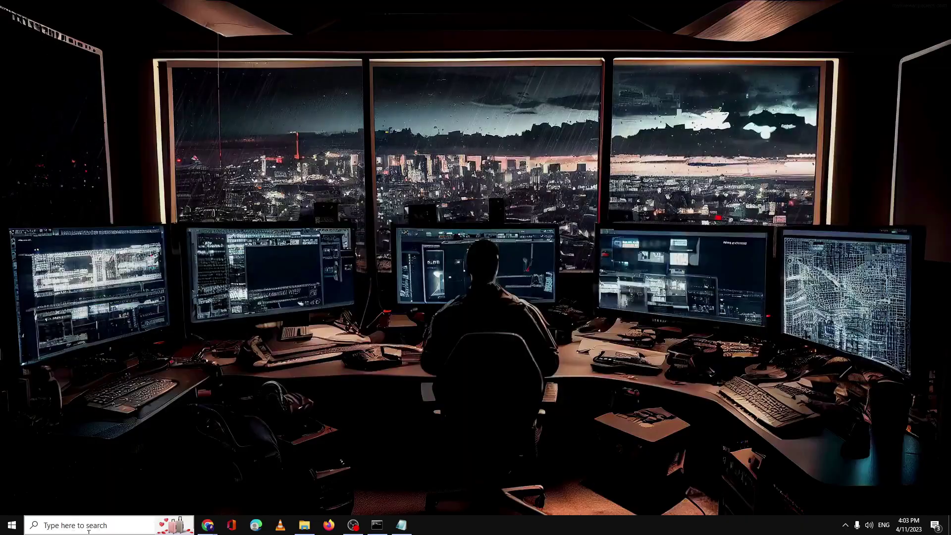
{"action": "left_click", "coordinate": [92, 525]}
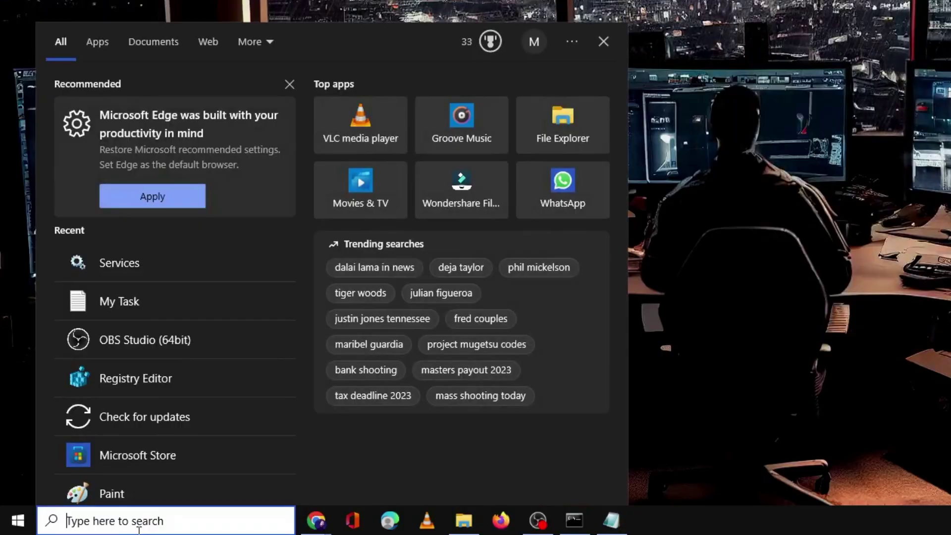
{"action": "type", "text": "ncpa.cpl"}
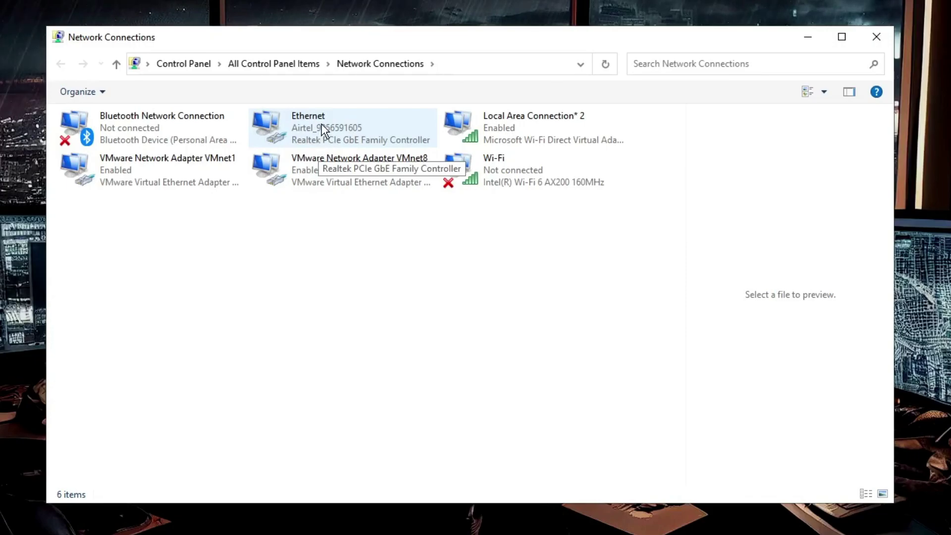
- Uncheck Internet Protocol Version 6 (TCP/IPv6) in the Ethernet adapter's properties
{"action": "right_click", "coordinate": [323, 124]}
{"action": "left_click", "coordinate": [378, 268]}
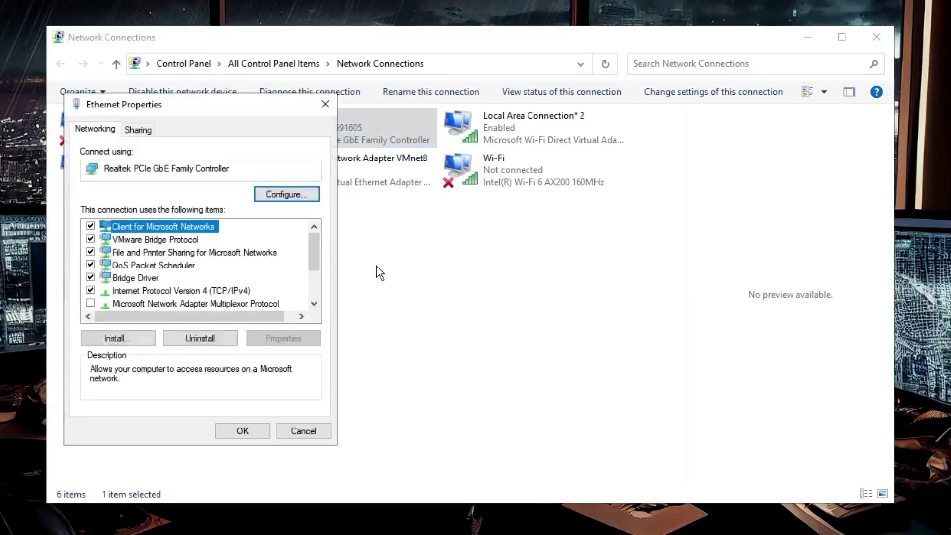
{"action": "scroll", "coordinate": [162, 296], "scroll_direction": "down", "scroll_amount": 2}
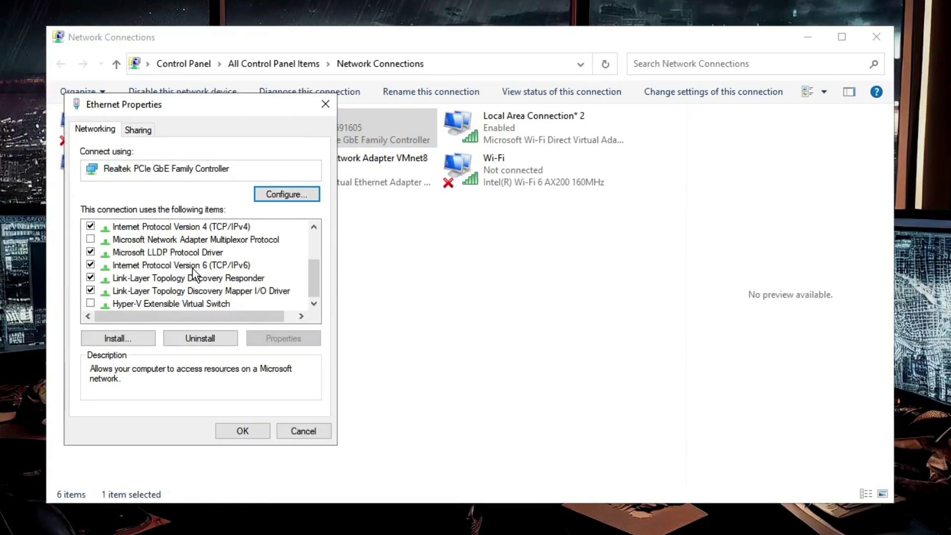
{"action": "left_click", "coordinate": [90, 267]}
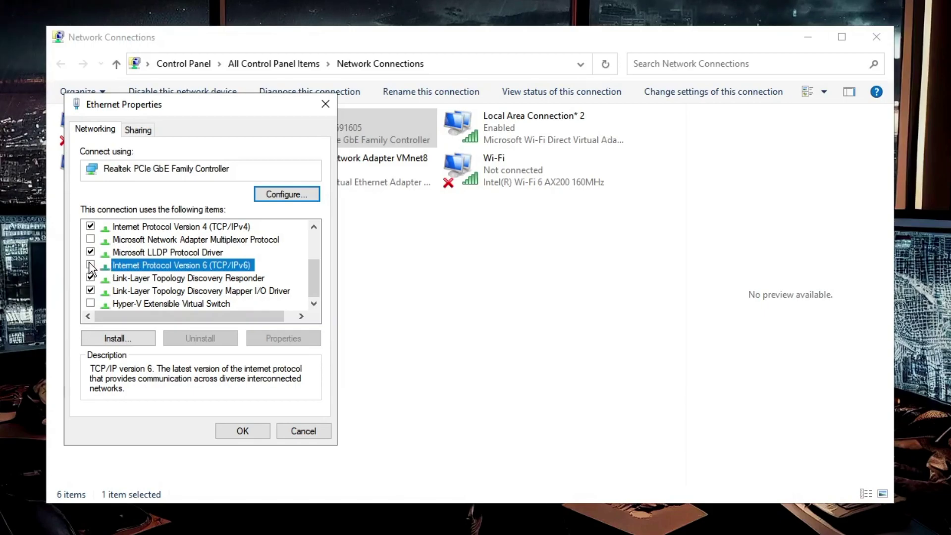
{"action": "left_click", "coordinate": [251, 430]}
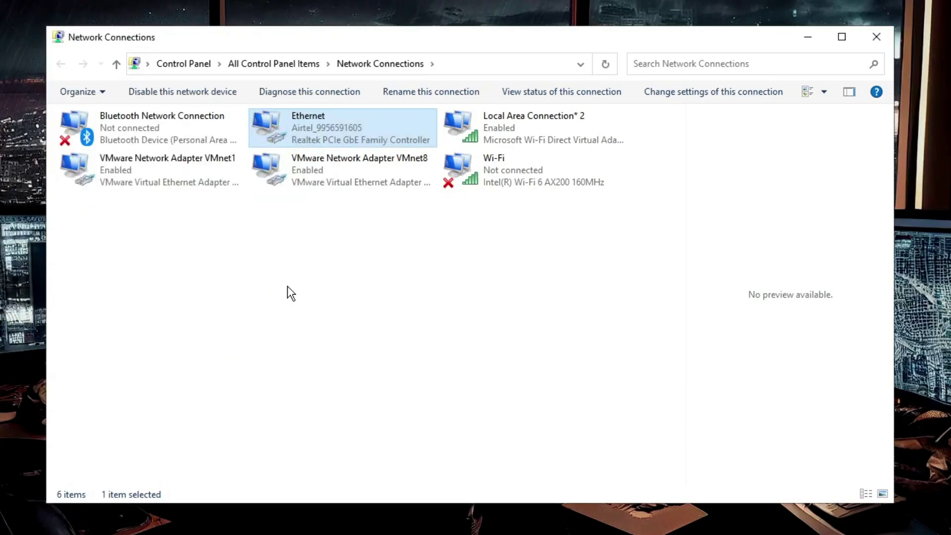
{"action": "left_click", "coordinate": [383, 263]}
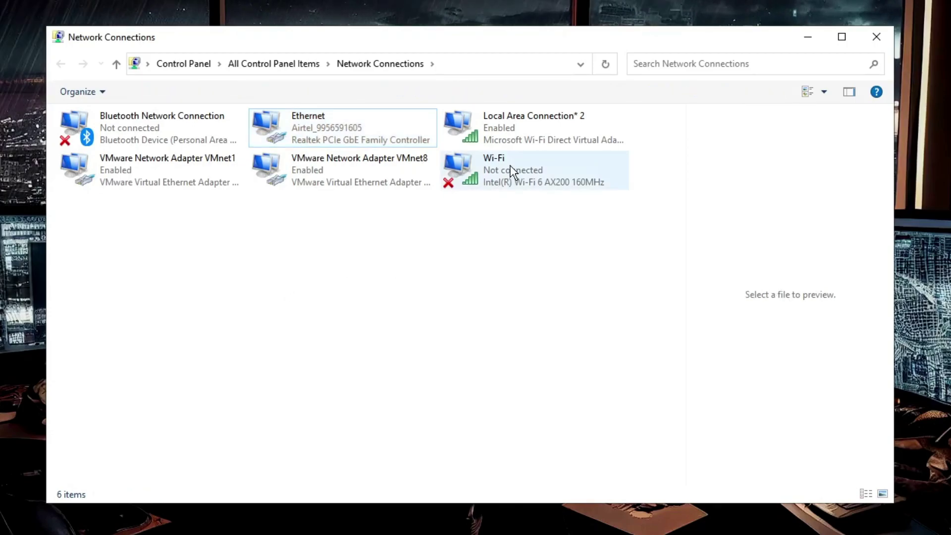
- Uncheck Internet Protocol Version 6 (TCP/IPv6) in the Wi-Fi adapter's properties
{"action": "left_click", "coordinate": [506, 170]}
{"action": "right_click", "coordinate": [506, 172]}
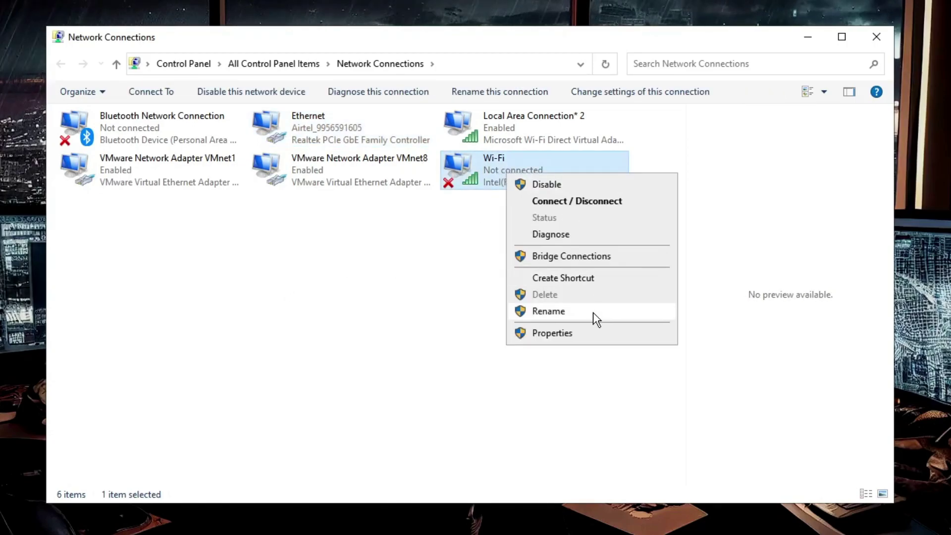
{"action": "left_click", "coordinate": [550, 332]}
{"action": "scroll", "coordinate": [218, 297], "scroll_direction": "down", "scroll_amount": 2}
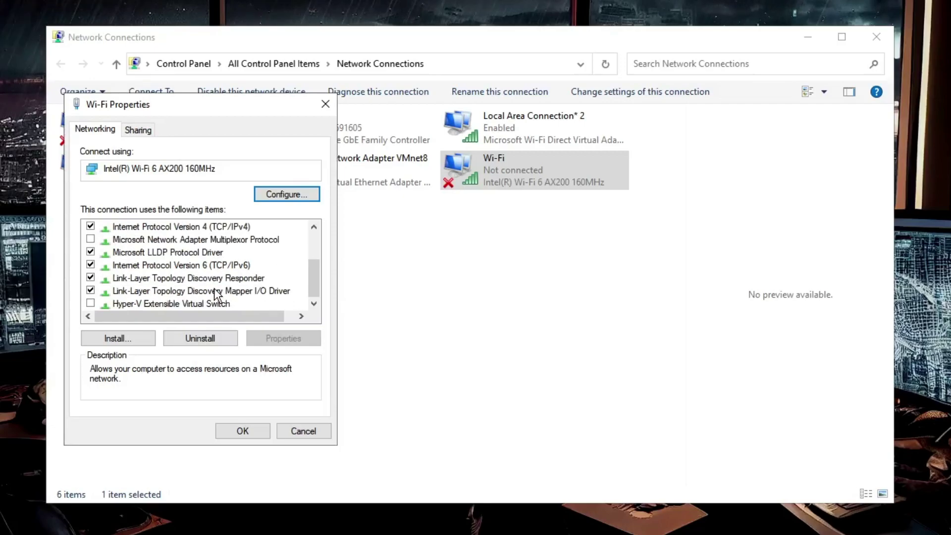
{"action": "left_click", "coordinate": [90, 265]}
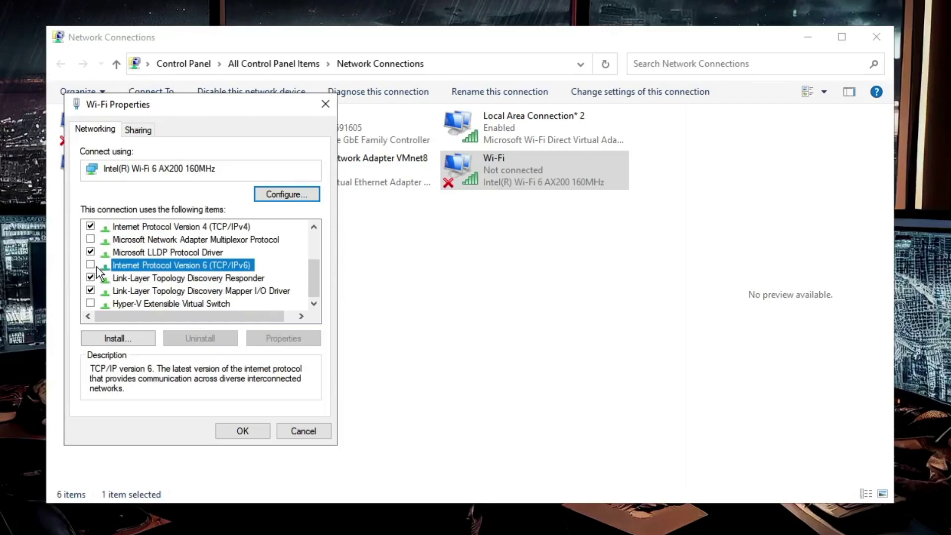
{"action": "left_click", "coordinate": [244, 431]}
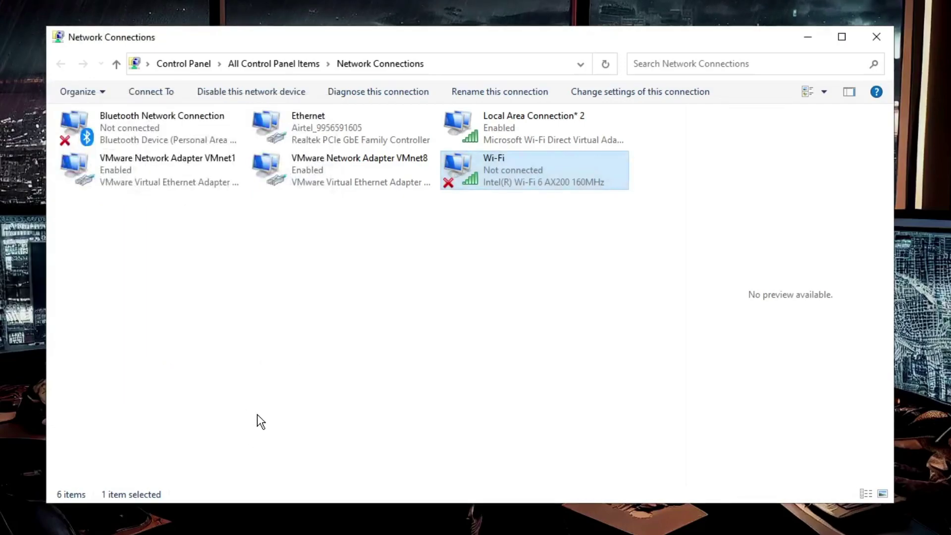
{"action": "left_click", "coordinate": [189, 279]}
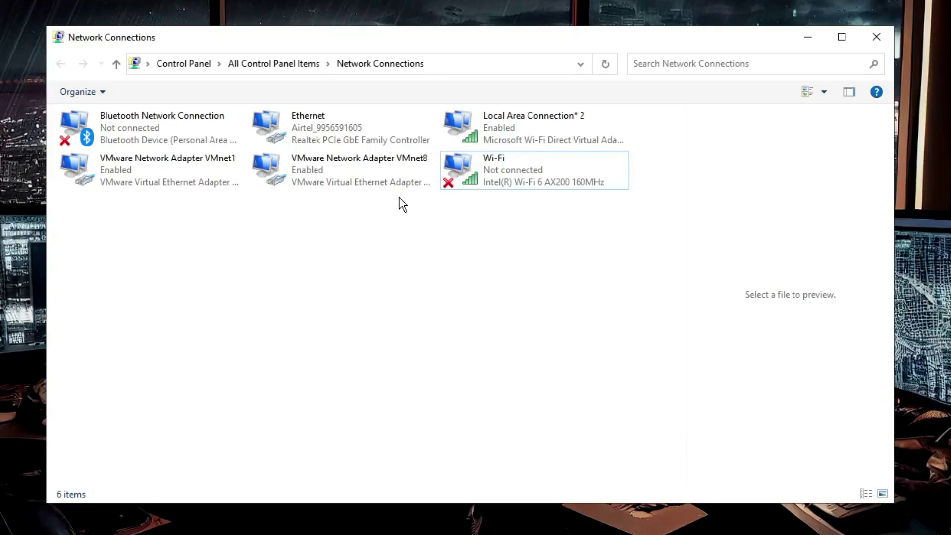
- Set Ethernet's IPv4 DNS servers to 1.1.1.1 preferred and 1.0.0.1 alternate, and save
{"action": "right_click", "coordinate": [324, 126]}
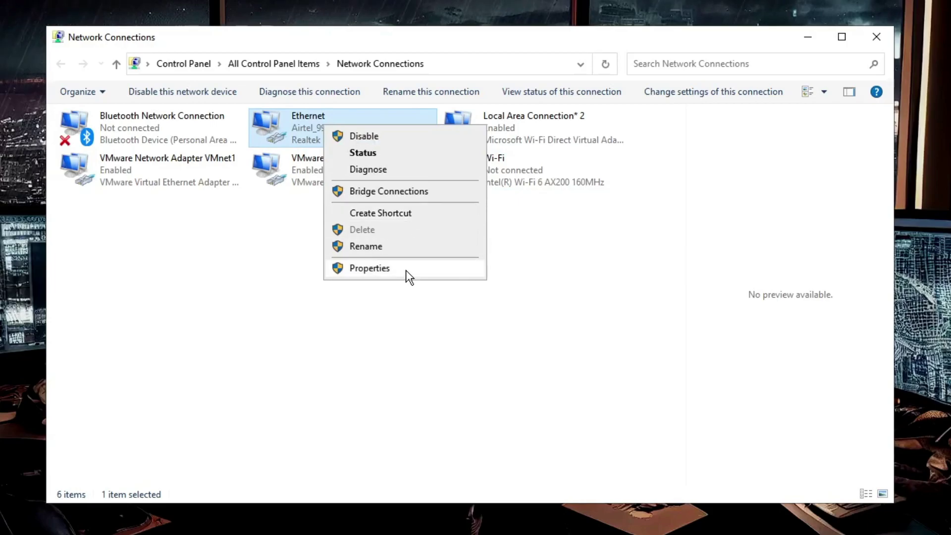
{"action": "left_click", "coordinate": [405, 269]}
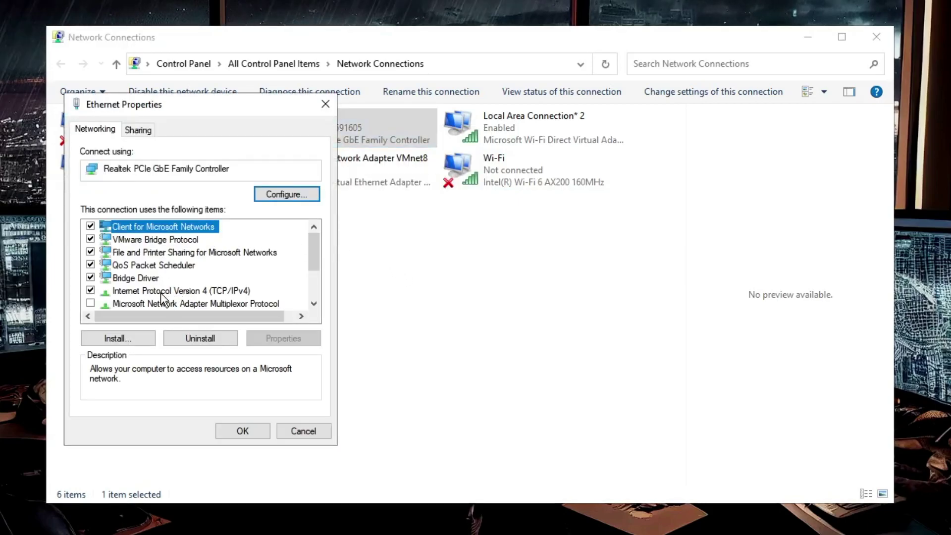
{"action": "double_click", "coordinate": [197, 292]}
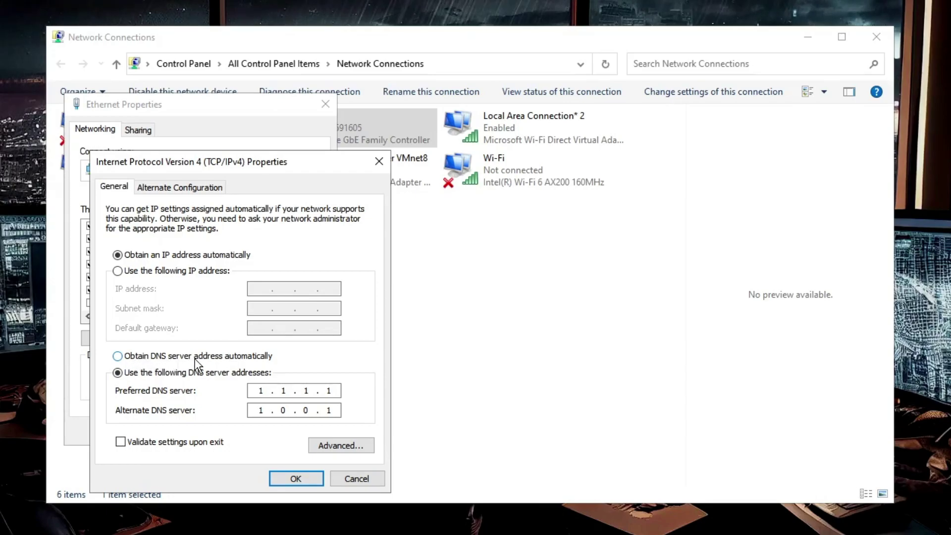
{"action": "left_click", "coordinate": [117, 356]}
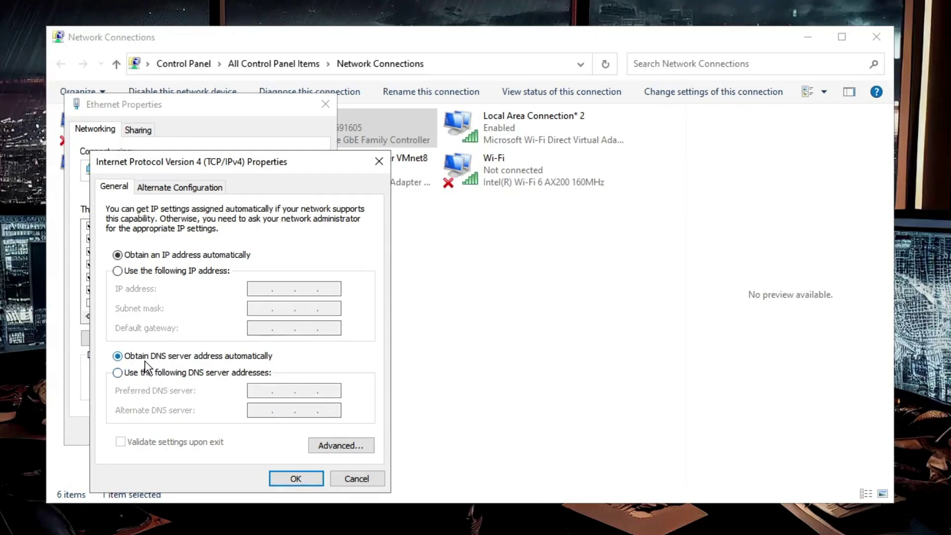
{"action": "left_click", "coordinate": [118, 373]}
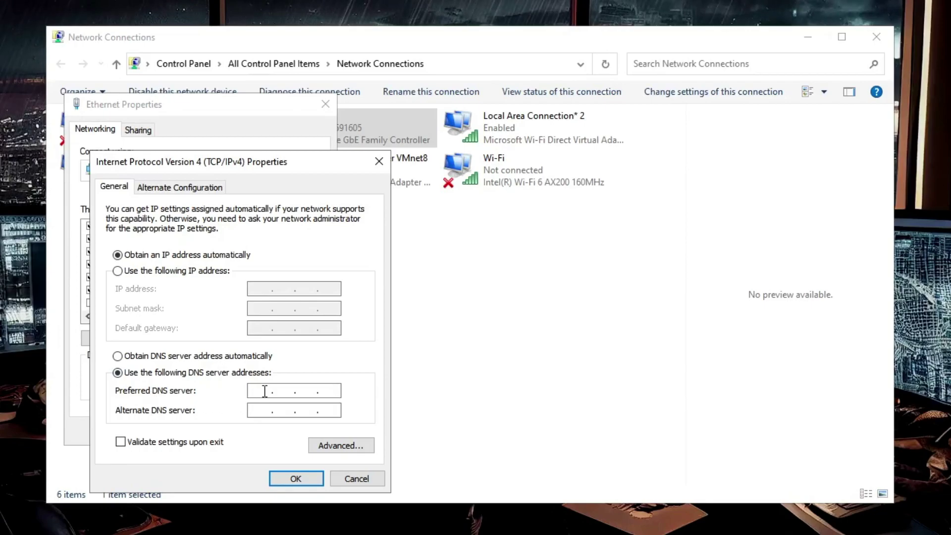
{"action": "type", "text": "1.1.1.1"}
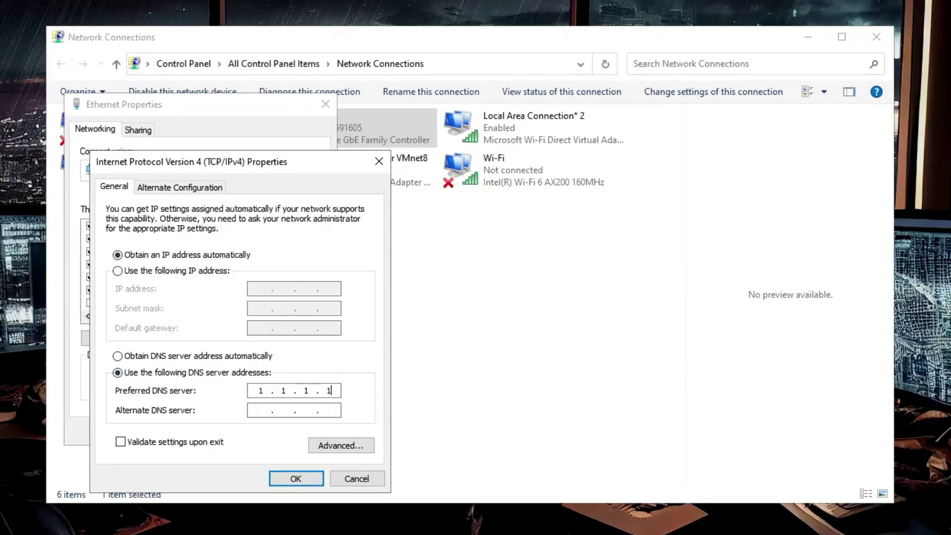
{"action": "left_click", "coordinate": [264, 409]}
{"action": "type", "text": "1.0.0.1"}
{"action": "left_click", "coordinate": [288, 478]}
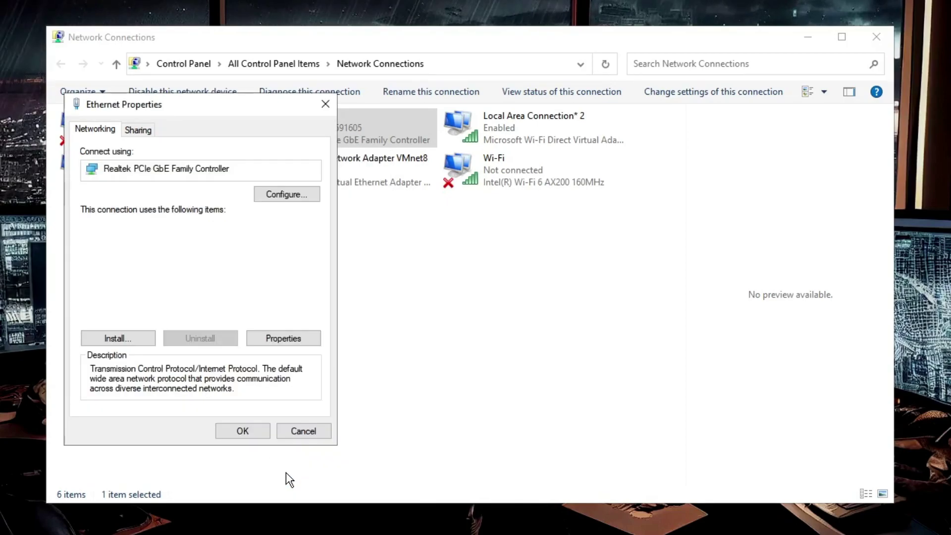
{"action": "left_click", "coordinate": [247, 431]}
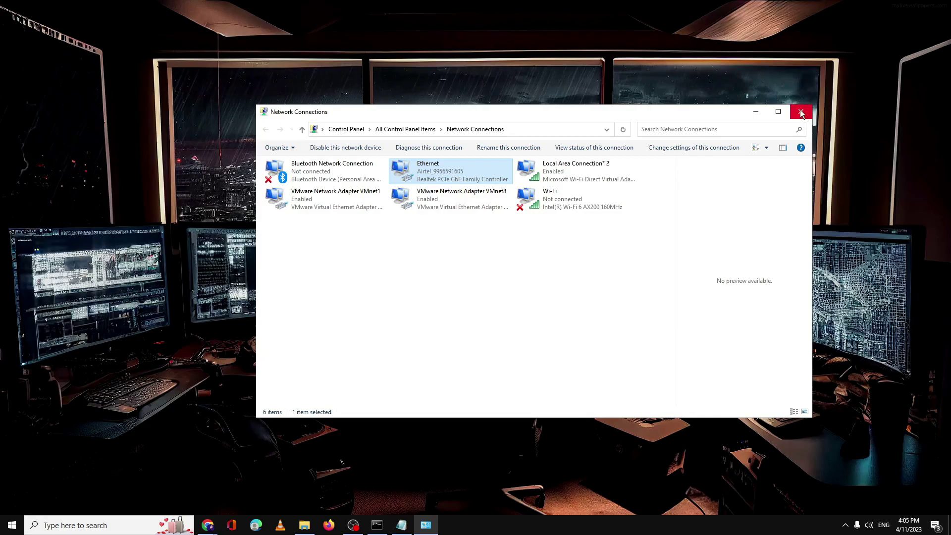
- Ensure 'Use a proxy server' is Off in Windows Proxy settings, then close Settings
{"action": "left_click", "coordinate": [877, 36]}
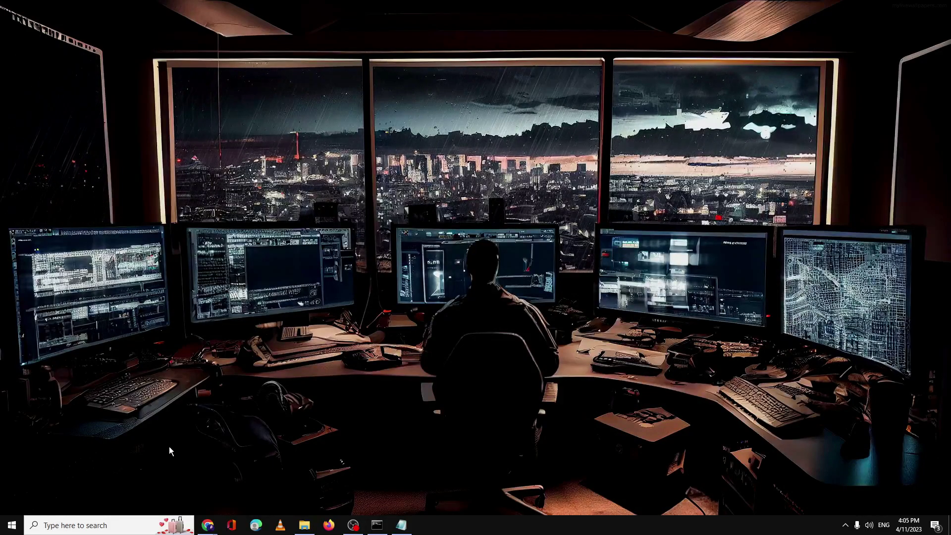
{"action": "left_click", "coordinate": [127, 526]}
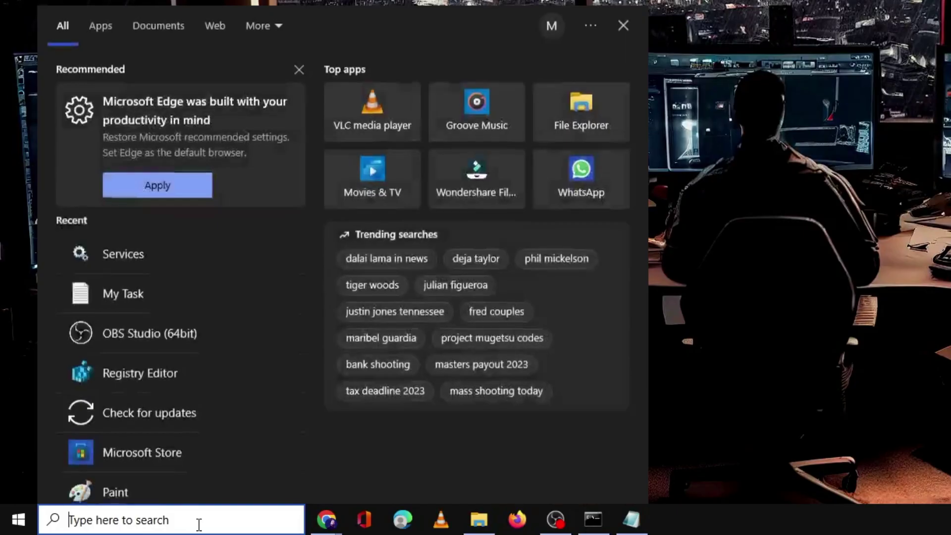
{"action": "type", "text": "proxy"}
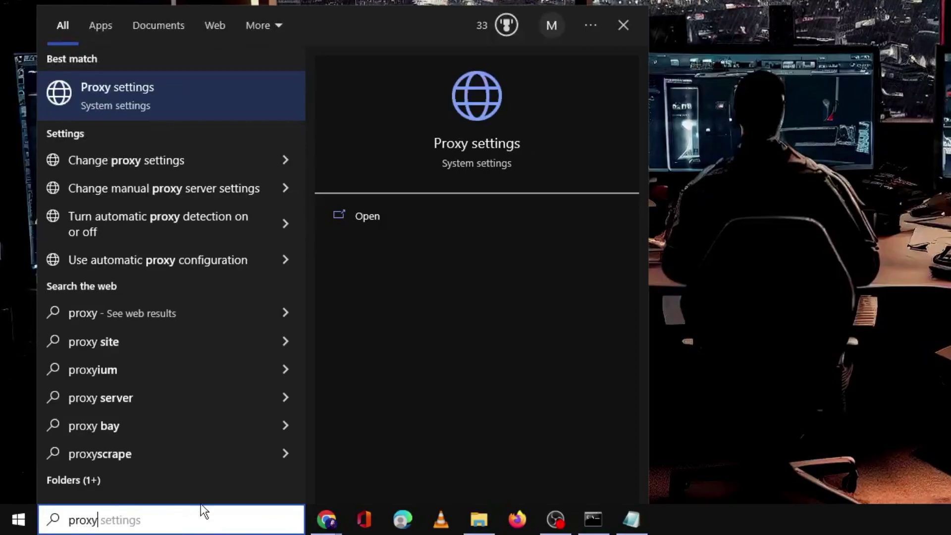
{"action": "left_click", "coordinate": [153, 92]}
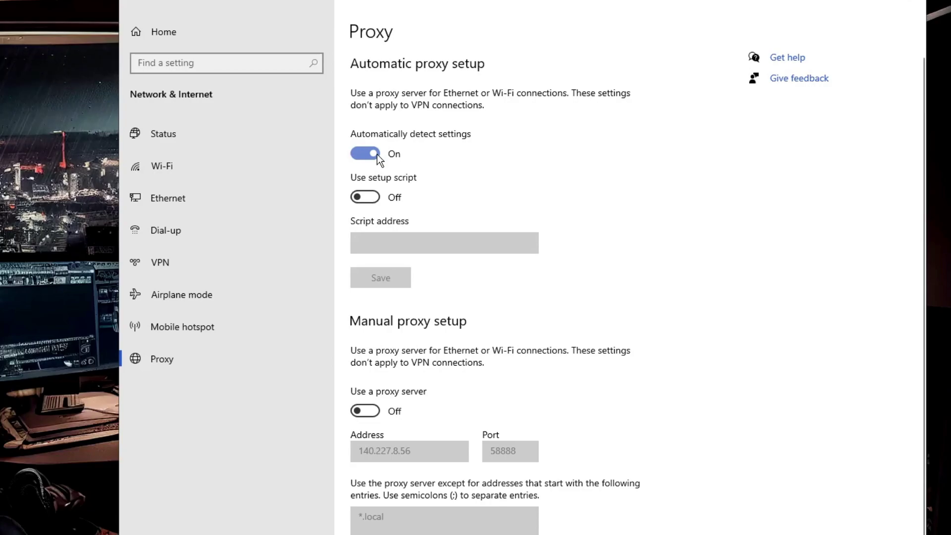
{"action": "scroll", "coordinate": [394, 420], "scroll_direction": "down", "scroll_amount": 2}
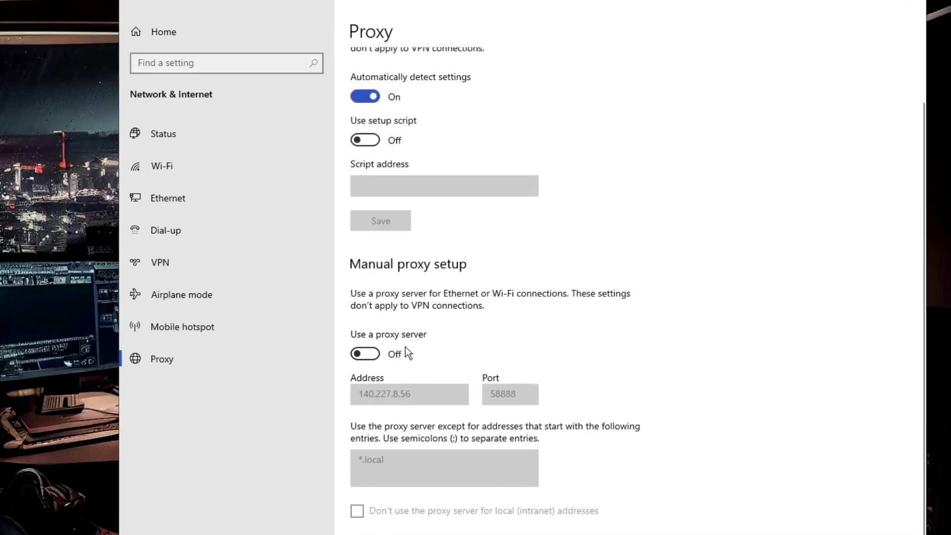
{"action": "left_click", "coordinate": [380, 353]}
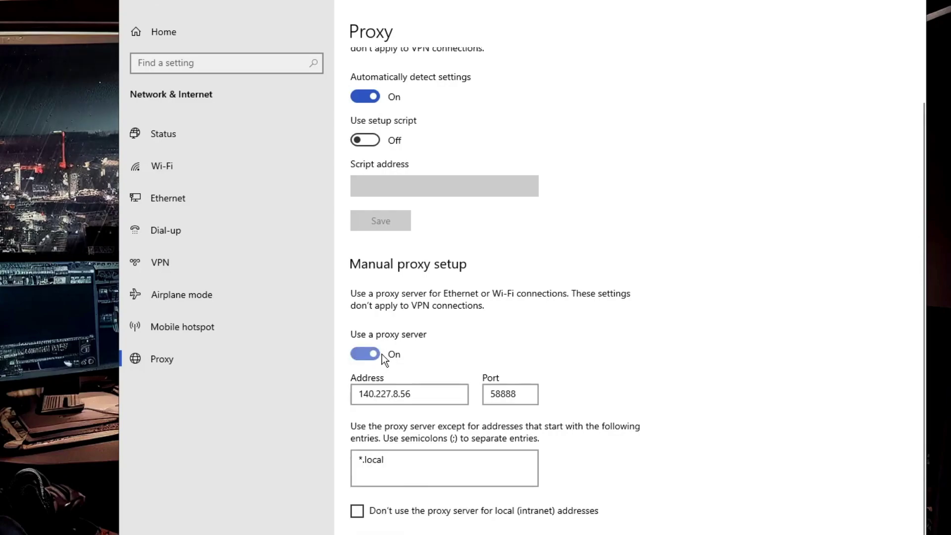
{"action": "left_click", "coordinate": [380, 354]}
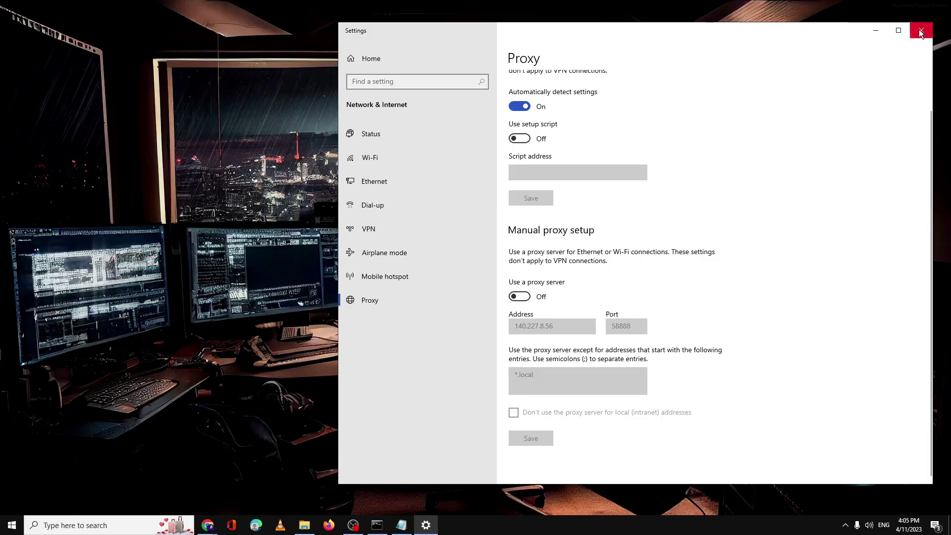
{"action": "left_click", "coordinate": [911, 2]}
- Open Command Prompt as administrator and run ipconfig /flushdns
{"action": "left_click", "coordinate": [92, 525]}
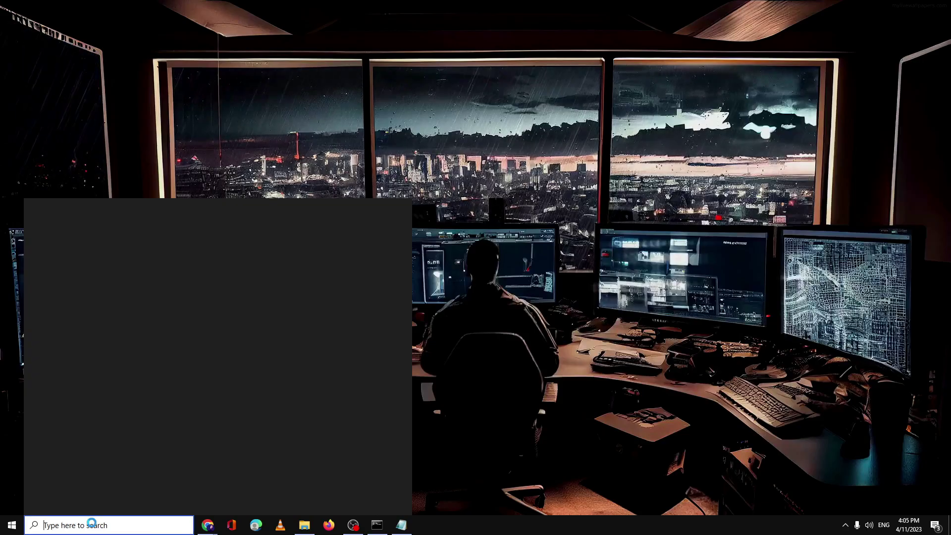
{"action": "type", "text": "cmd"}
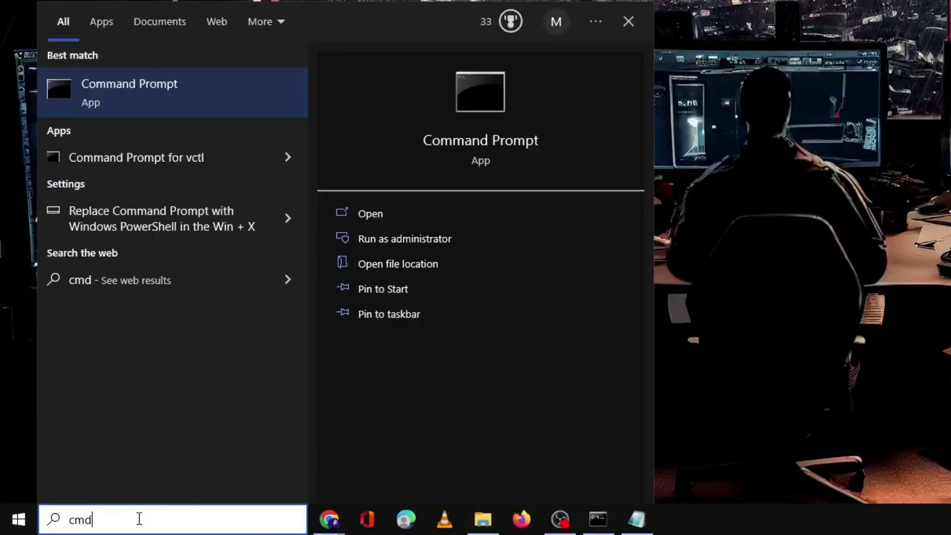
{"action": "right_click", "coordinate": [164, 77]}
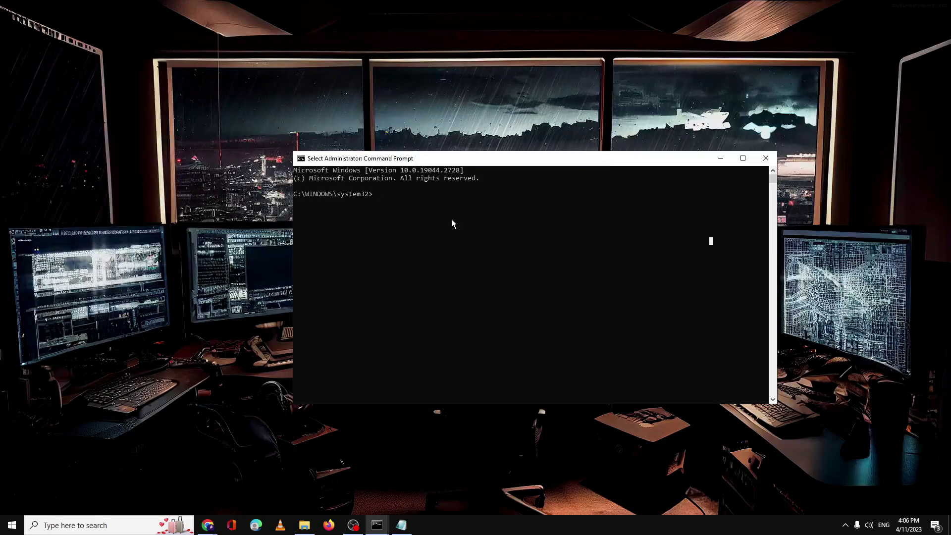
{"action": "type", "text": "ipco"}
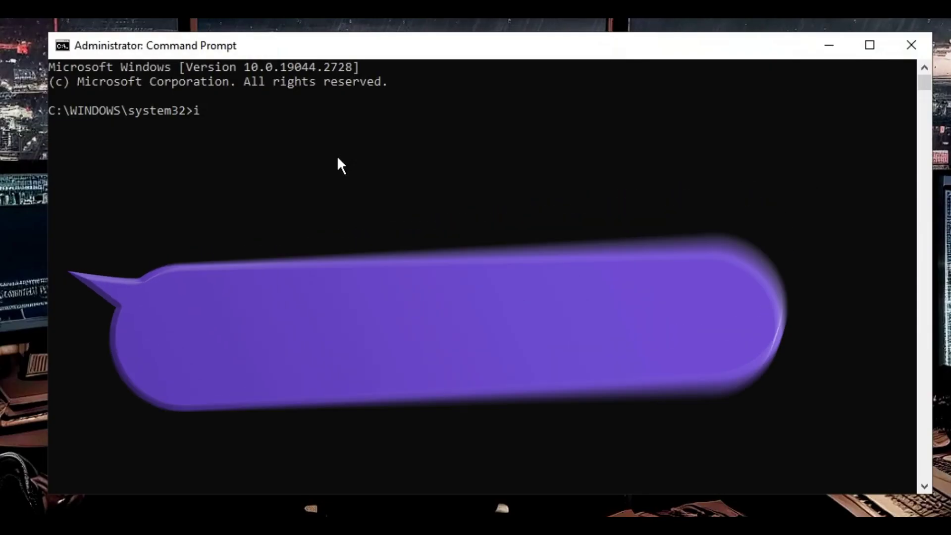
{"action": "type", "text": "nfig /"}
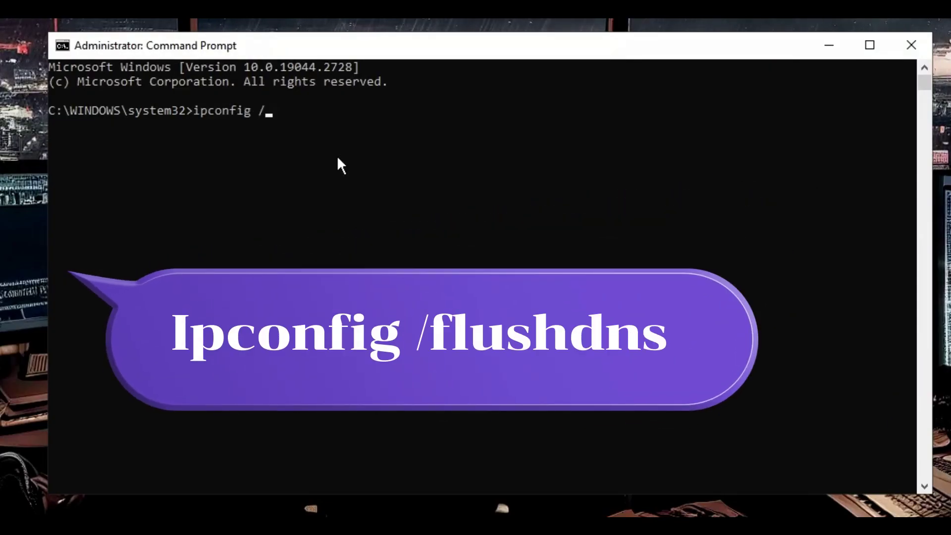
{"action": "type", "text": "flushdns"}
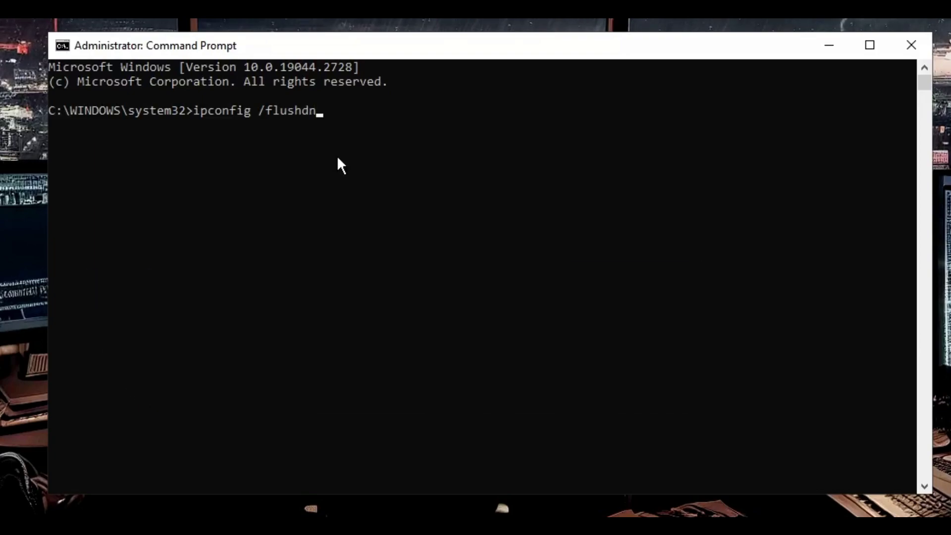
{"action": "key", "text": "Return"}
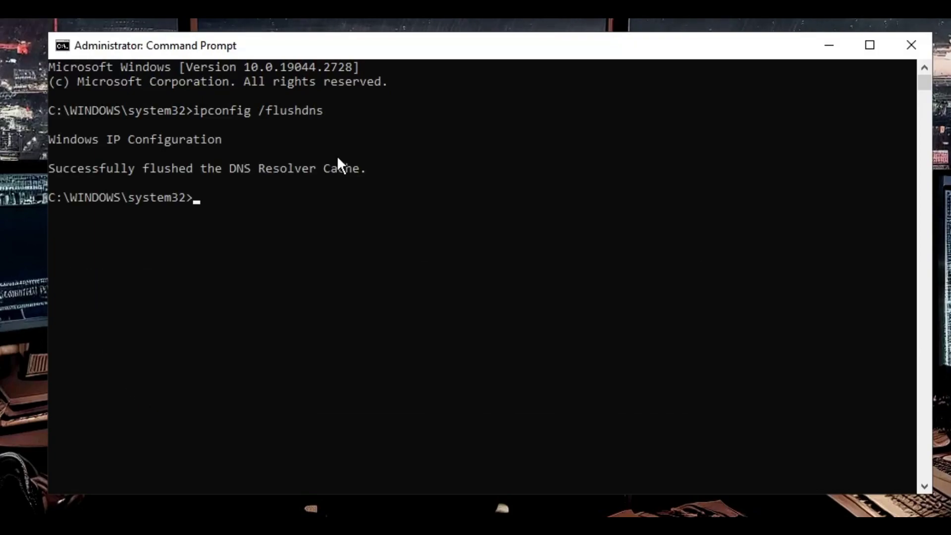
- Run netsh winsock reset and netsh int ip reset
{"action": "type", "text": "netsh wi"}
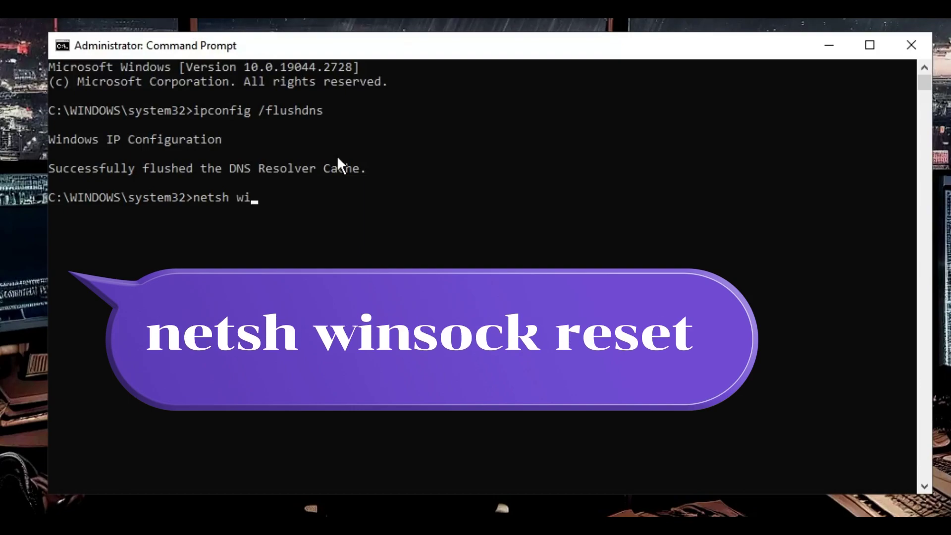
{"action": "type", "text": "nsock reset"}
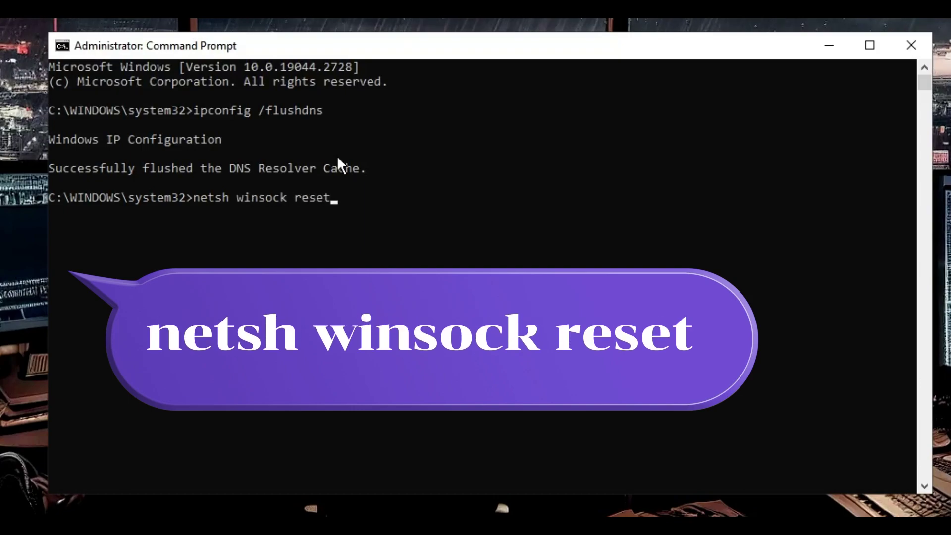
{"action": "key", "text": "Return"}
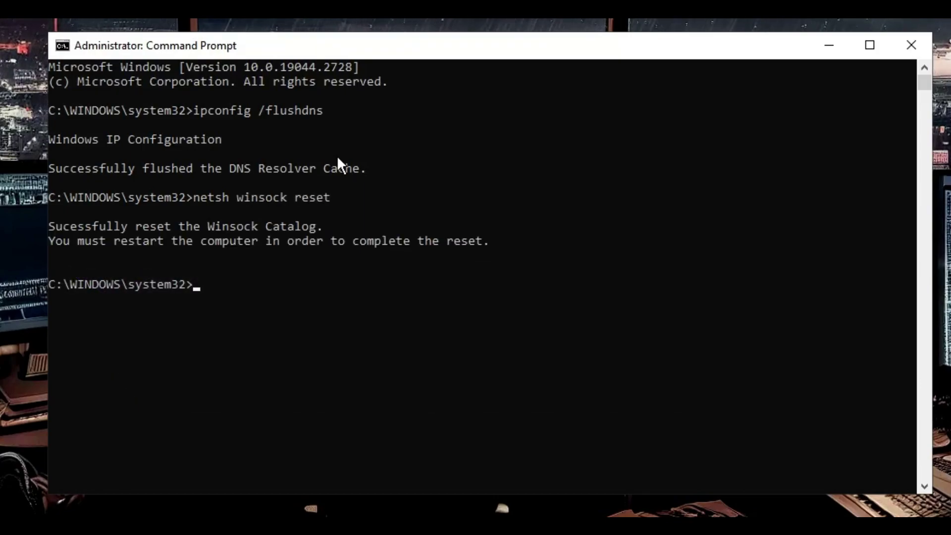
{"action": "type", "text": "netsh int"}
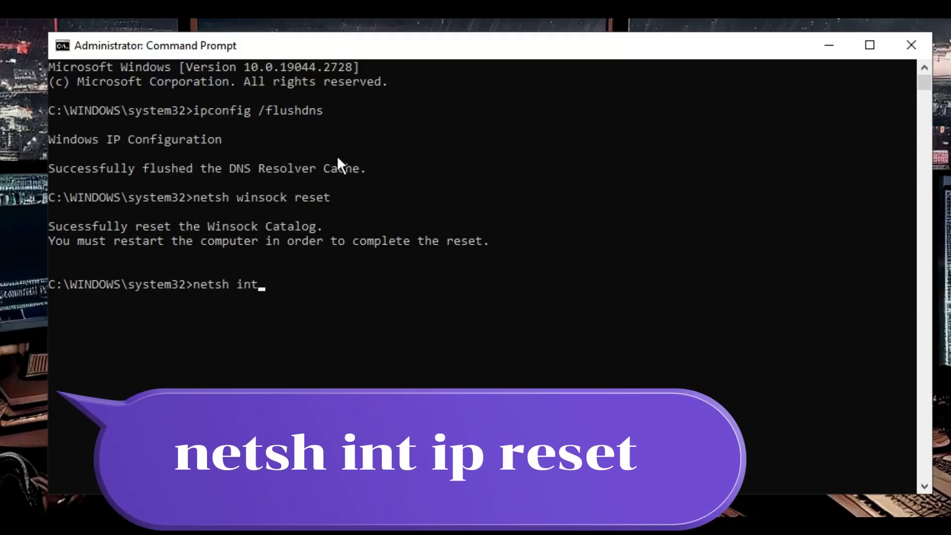
{"action": "type", "text": " ip rser"}
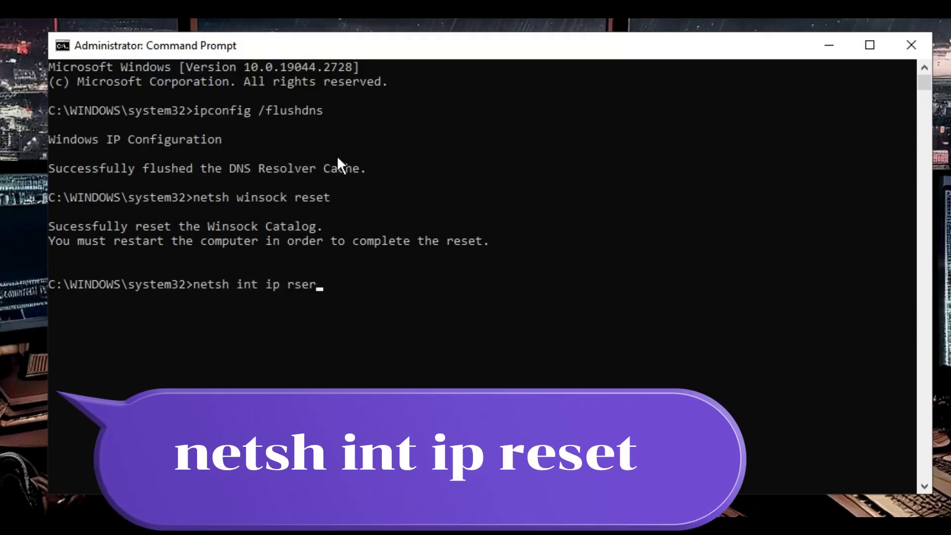
{"action": "key", "text": "BackSpace"}
{"action": "key", "text": "BackSpace"}
{"action": "key", "text": "BackSpace"}
{"action": "type", "text": "eset"}
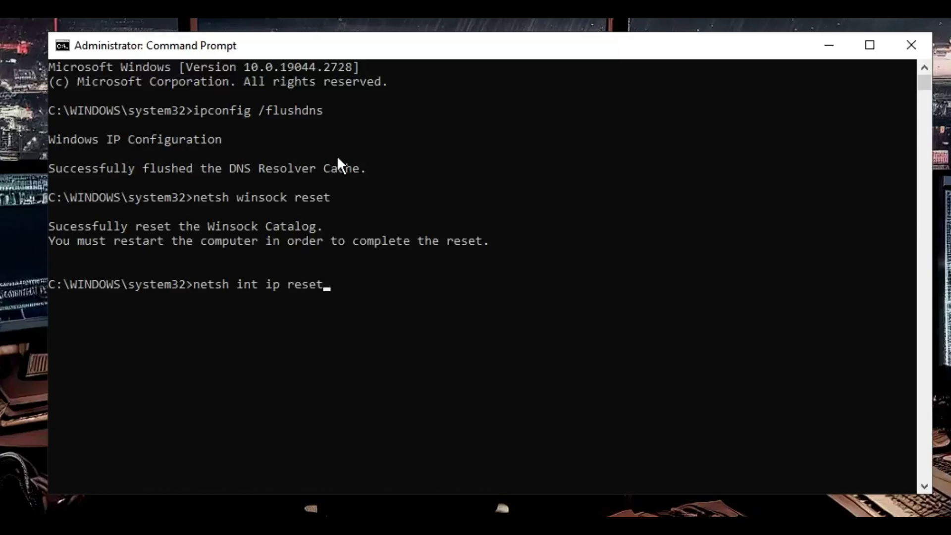
{"action": "key", "text": "Return"}
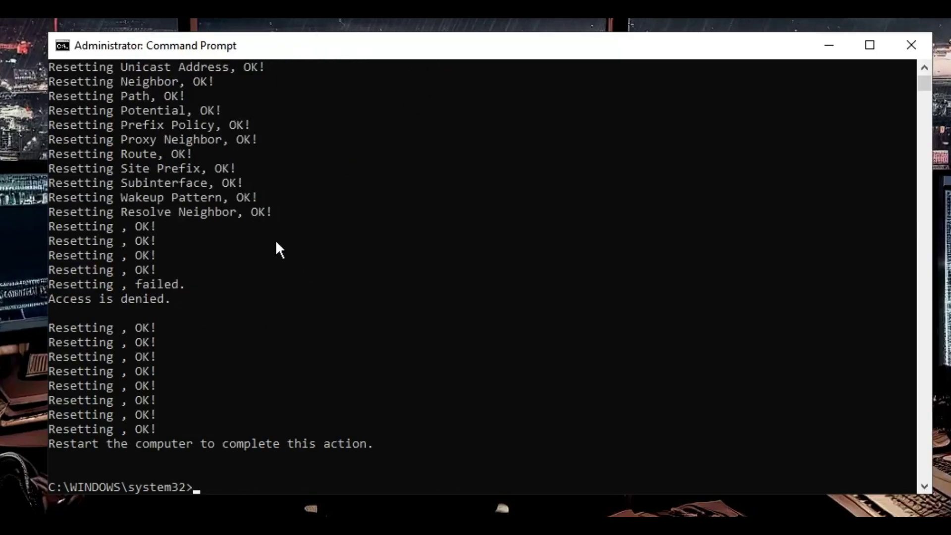